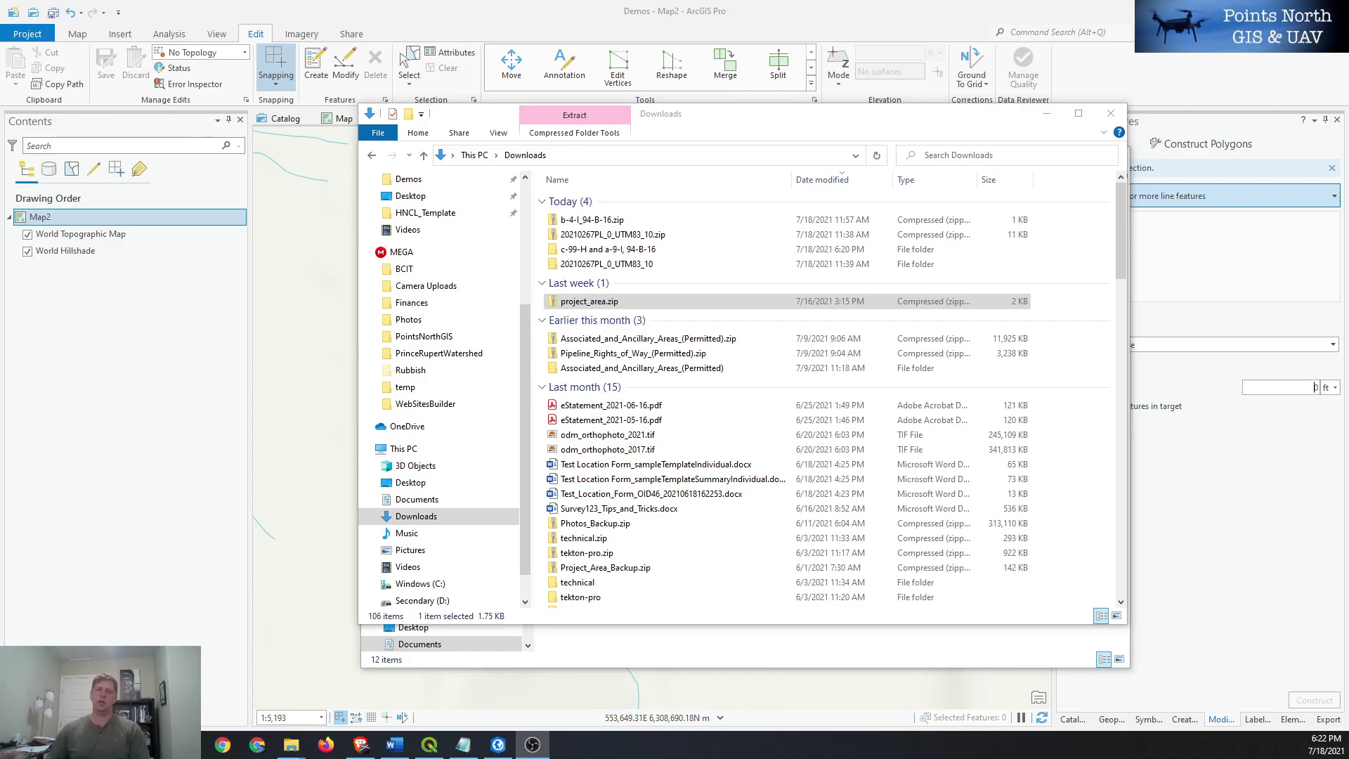
# Step: Extract project_area.zip into a new project_area folder and open that folder
pyautogui.click(570, 310)
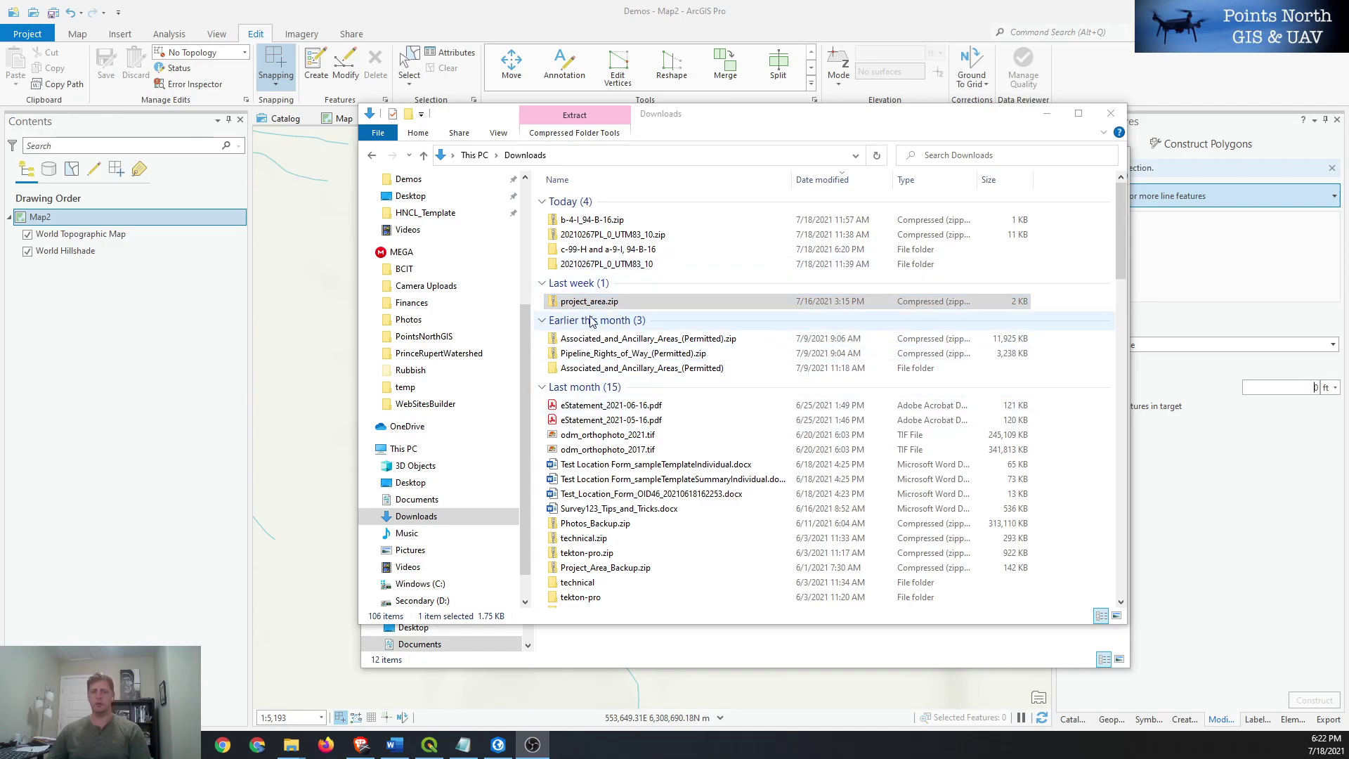
pyautogui.rightClick(594, 304)
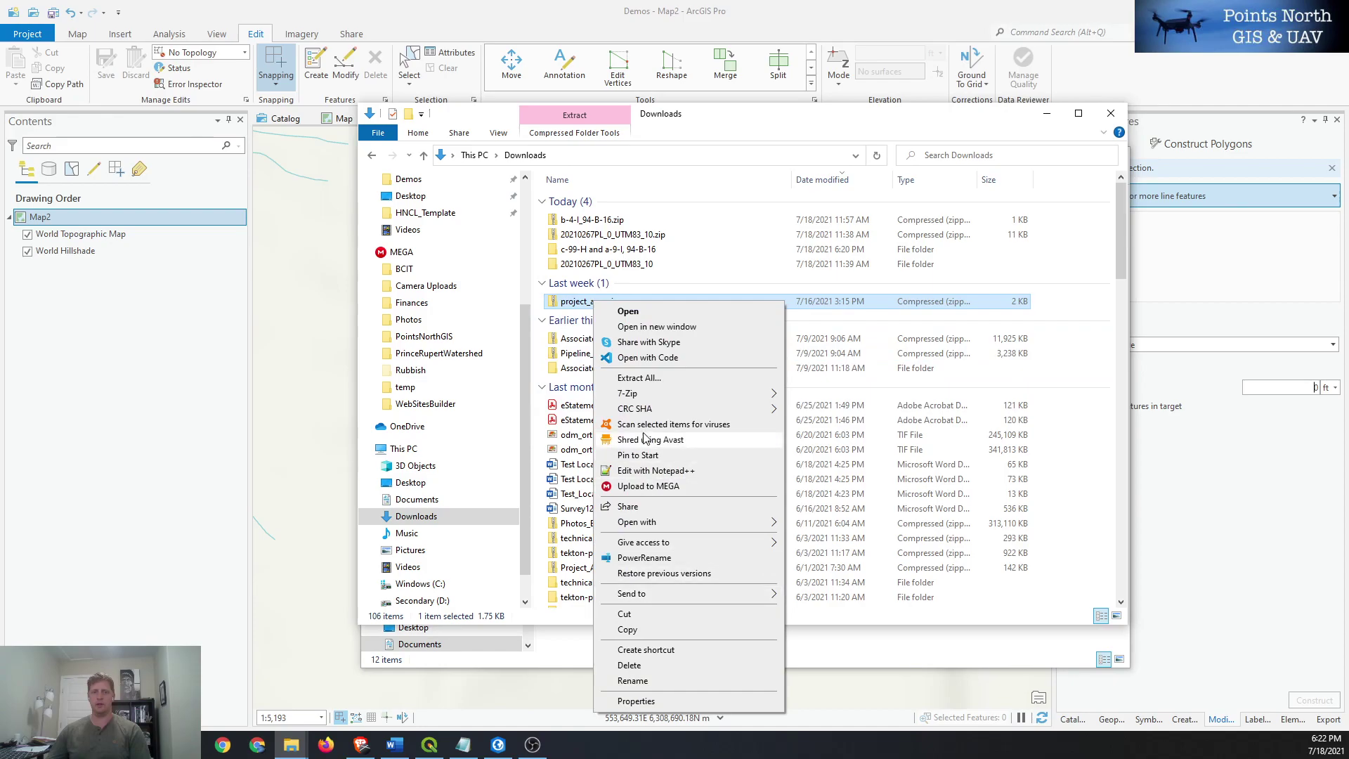
pyautogui.click(654, 379)
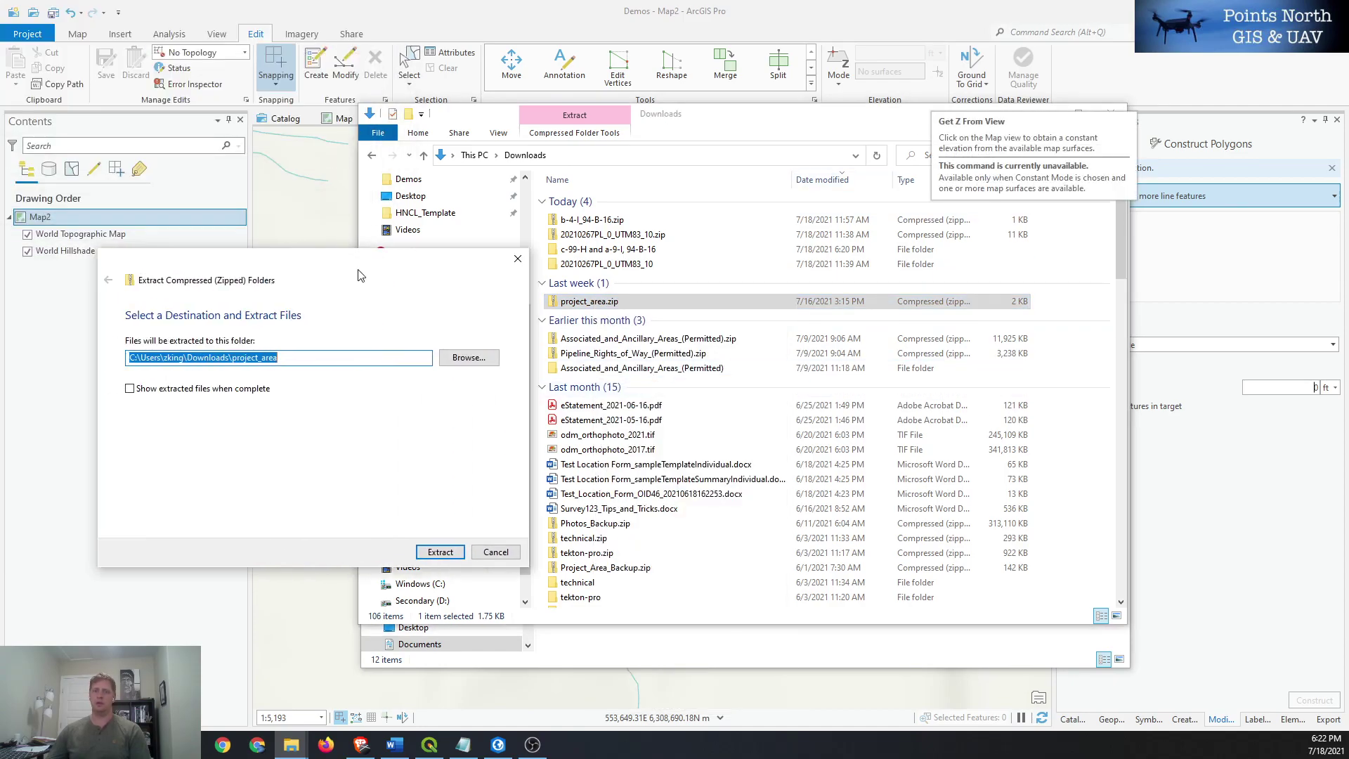
pyautogui.click(690, 518)
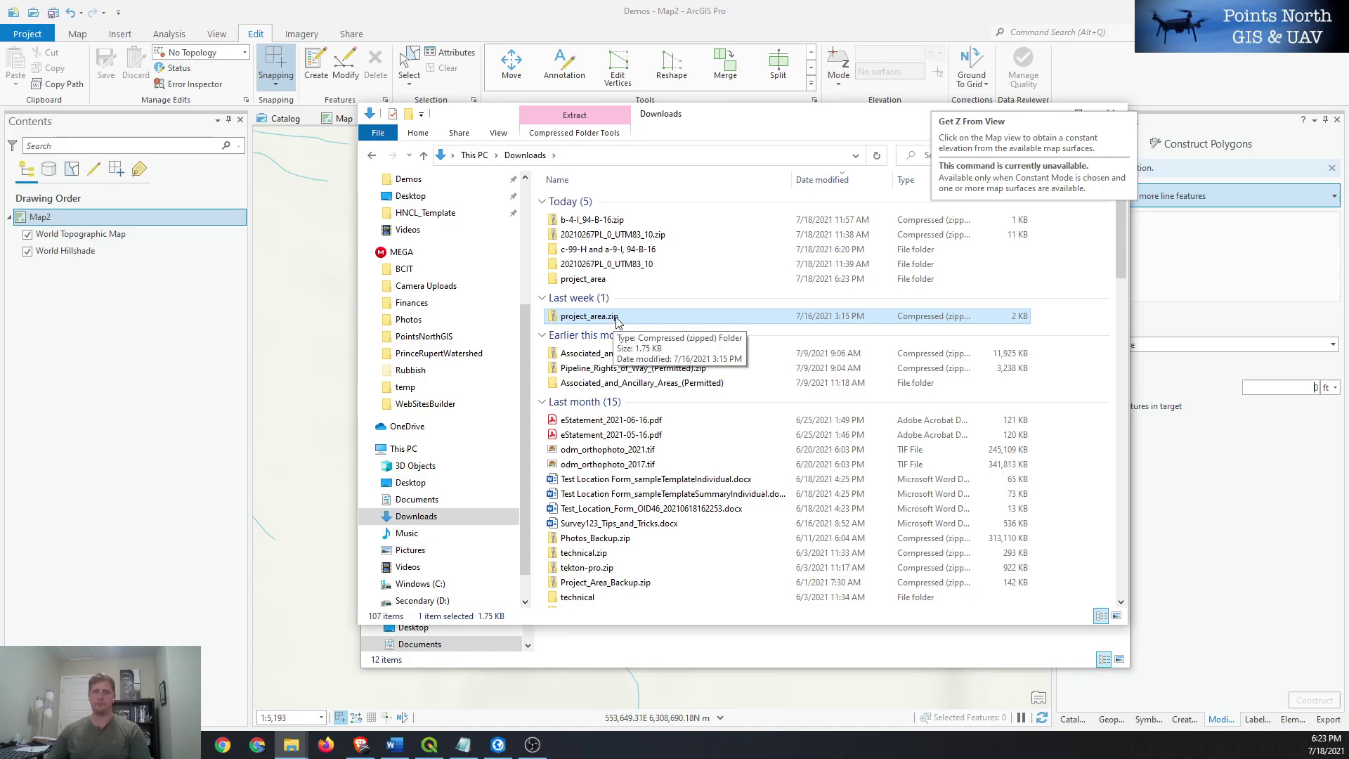
pyautogui.click(596, 279)
pyautogui.doubleClick(595, 279)
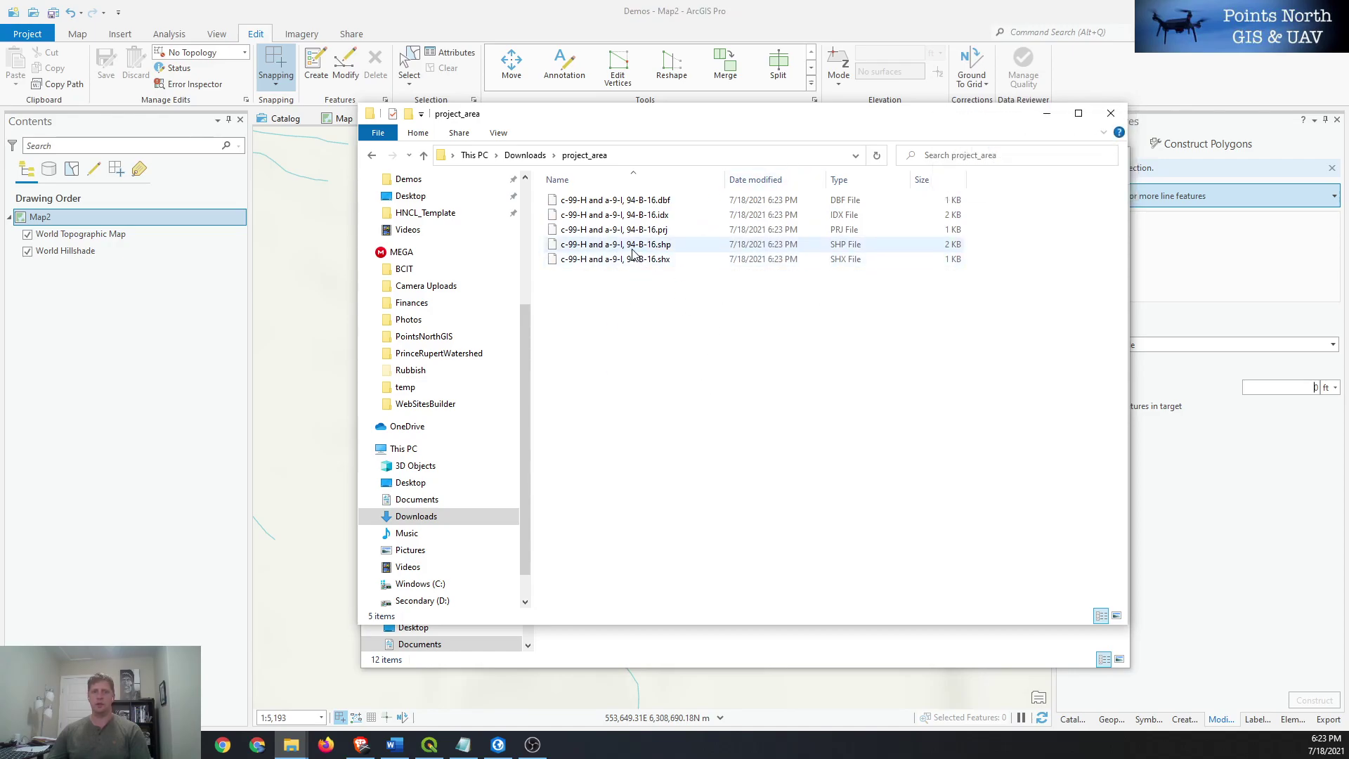
# Step: Add the c-99-H and a-9-I, 94-B-16 line shapefile to the map, above World Topographic Map
pyautogui.moveTo(632, 247); pyautogui.dragTo(207, 426)
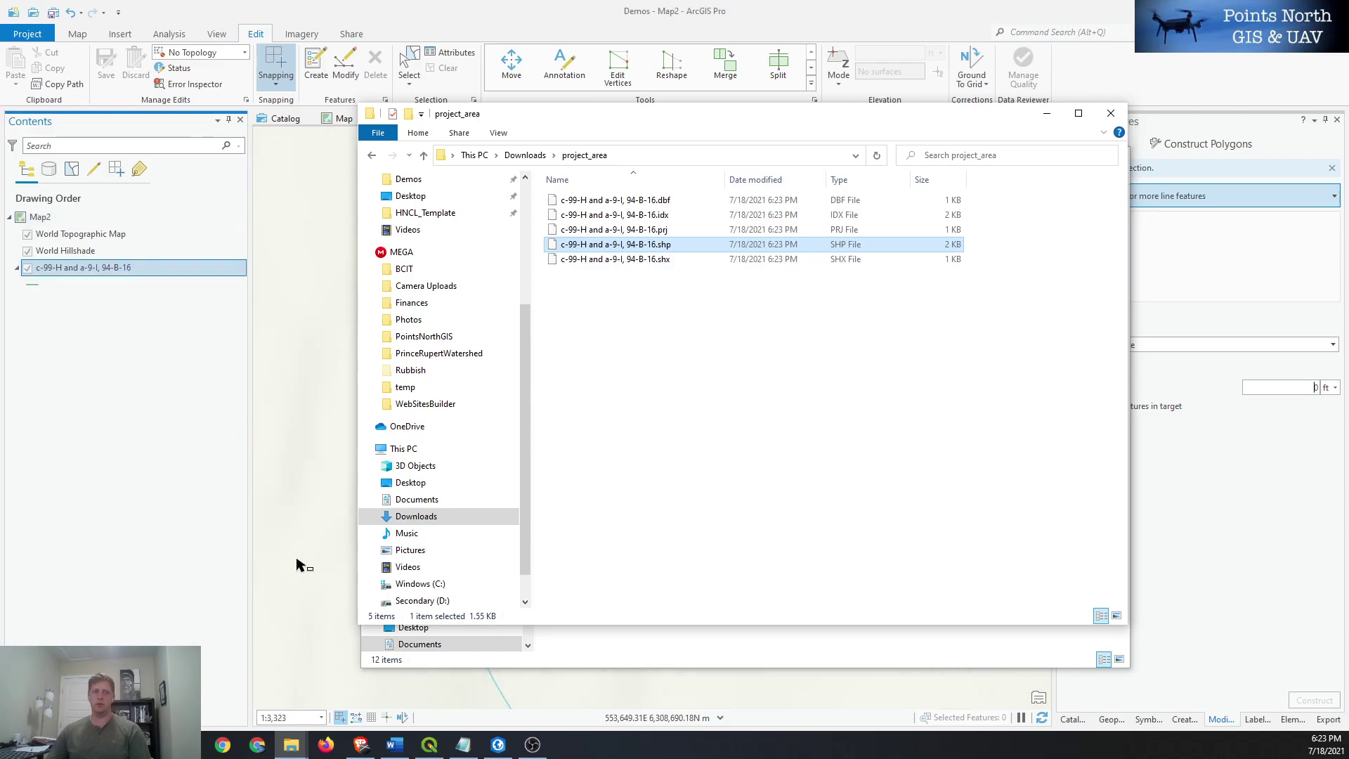
pyautogui.click(129, 365)
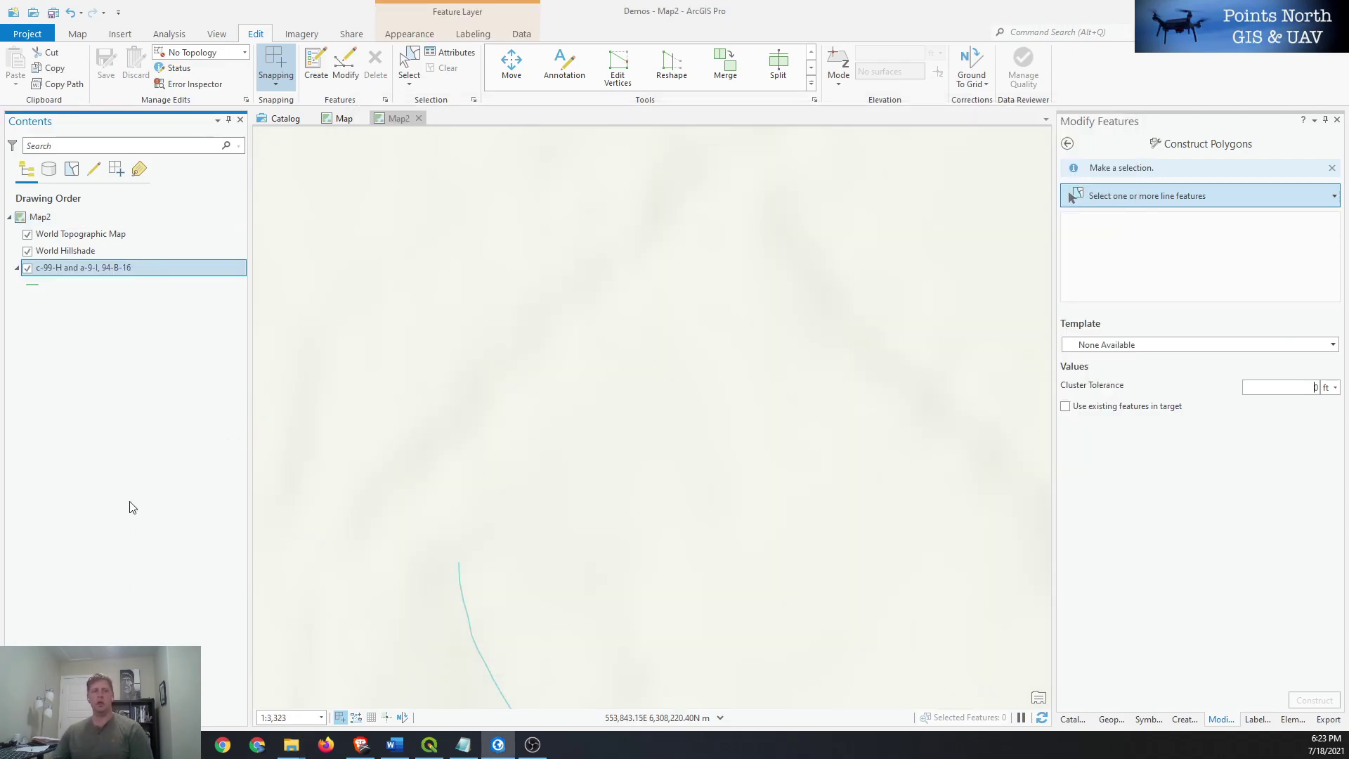
pyautogui.moveTo(76, 267); pyautogui.dragTo(100, 234)
# Step: Zoom to the well-site squares and road, and select the two parallel road lines
pyautogui.click(646, 420)
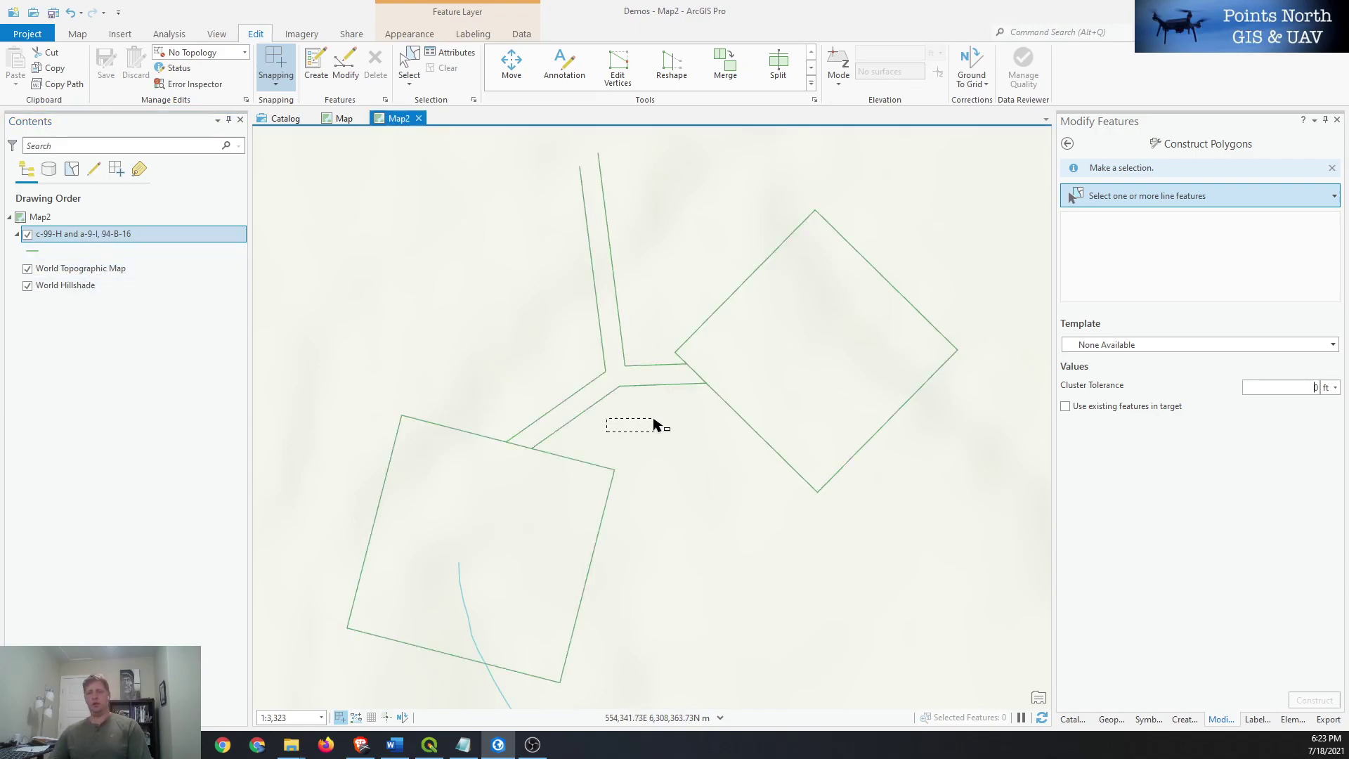
pyautogui.scroll(-3, 523, 493)
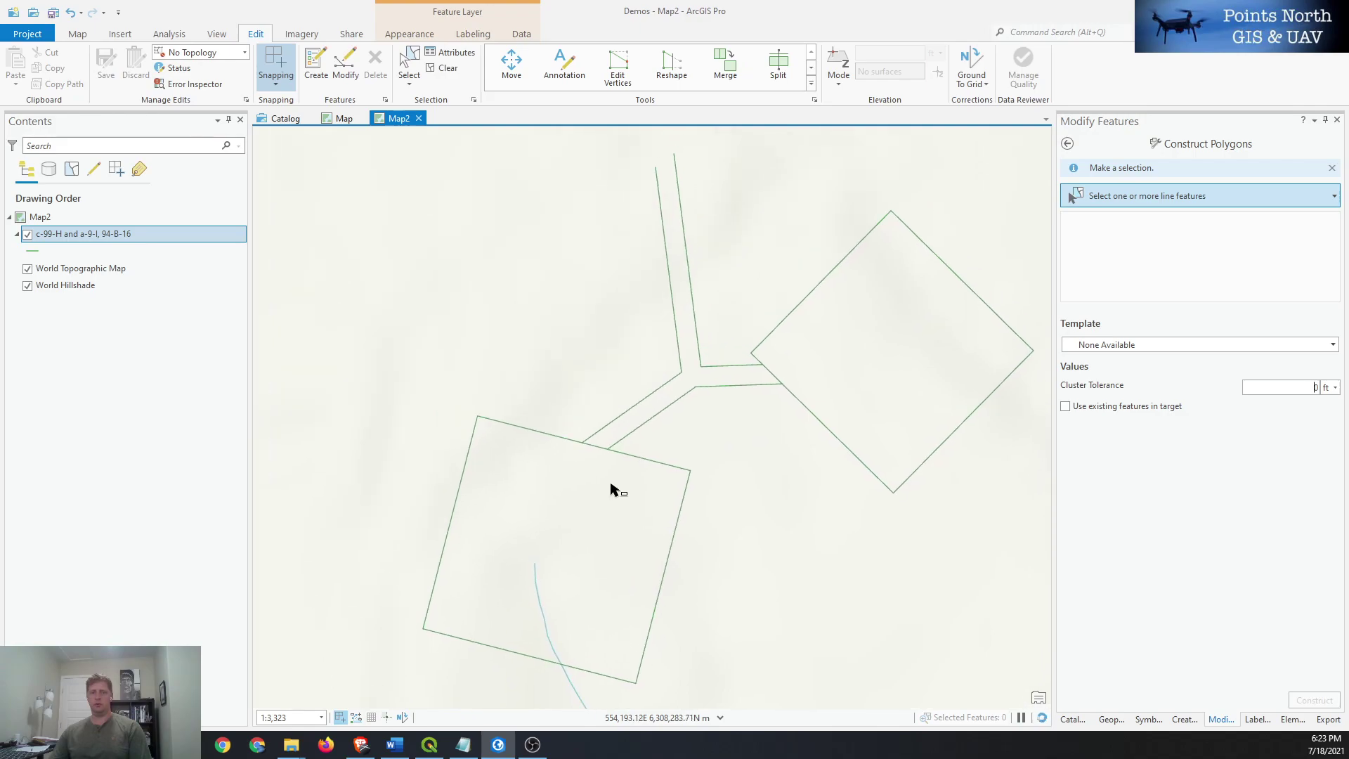
pyautogui.moveTo(691, 546); pyautogui.dragTo(638, 503)
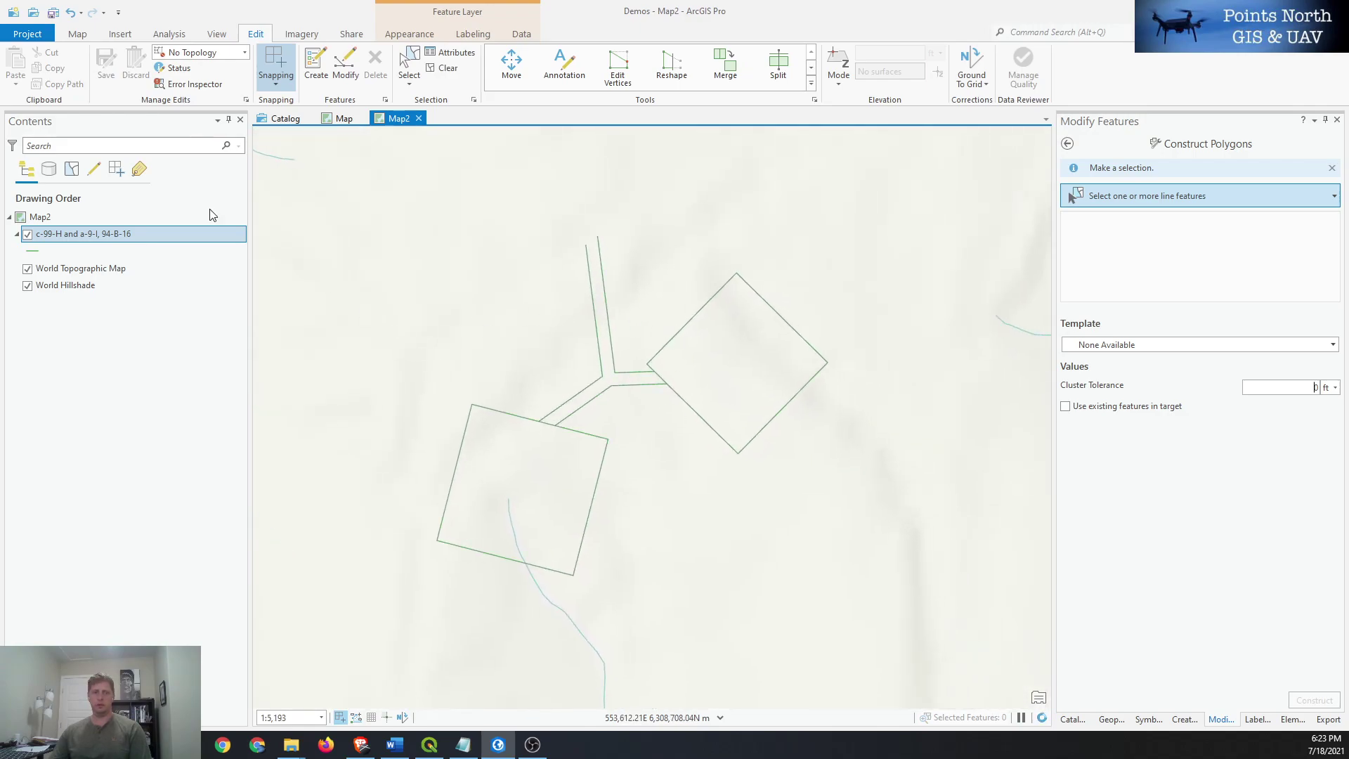
pyautogui.moveTo(554, 440); pyautogui.dragTo(638, 449)
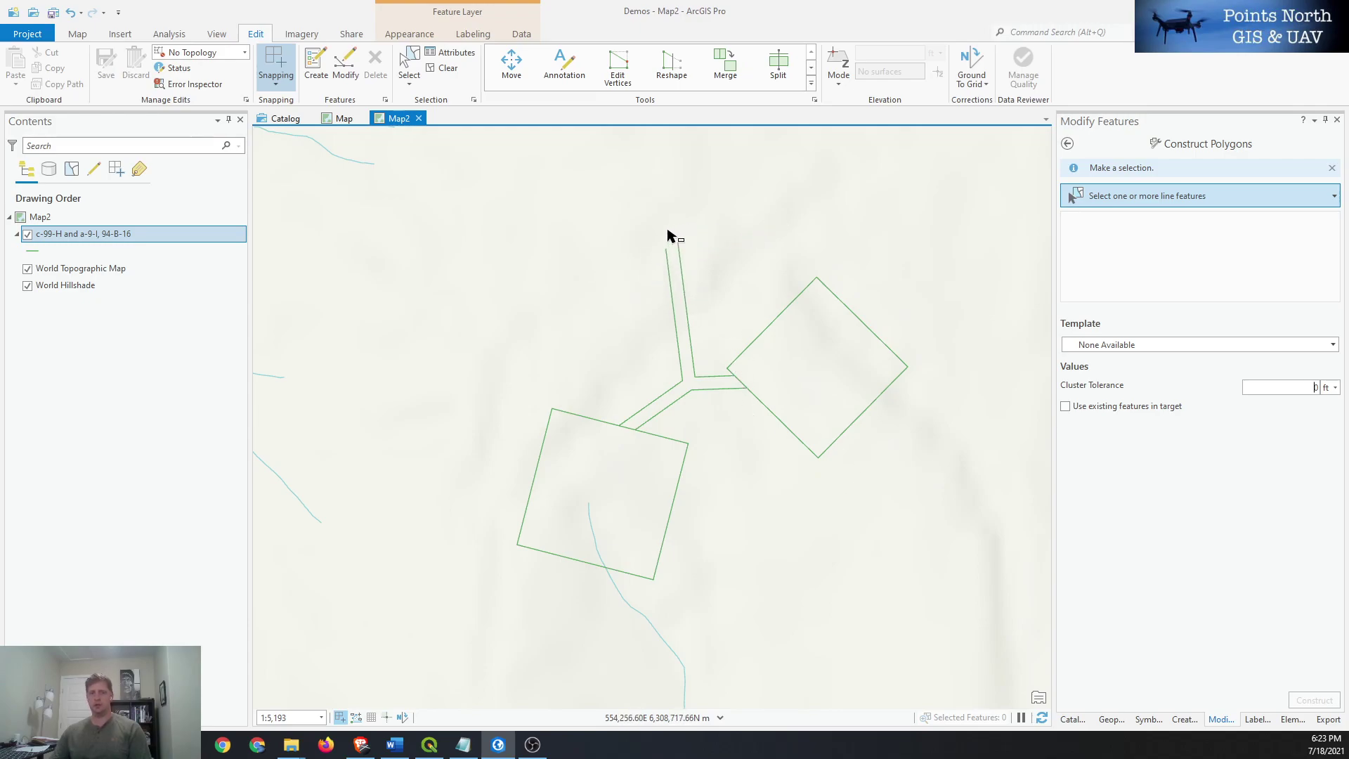
pyautogui.moveTo(666, 228); pyautogui.dragTo(700, 280)
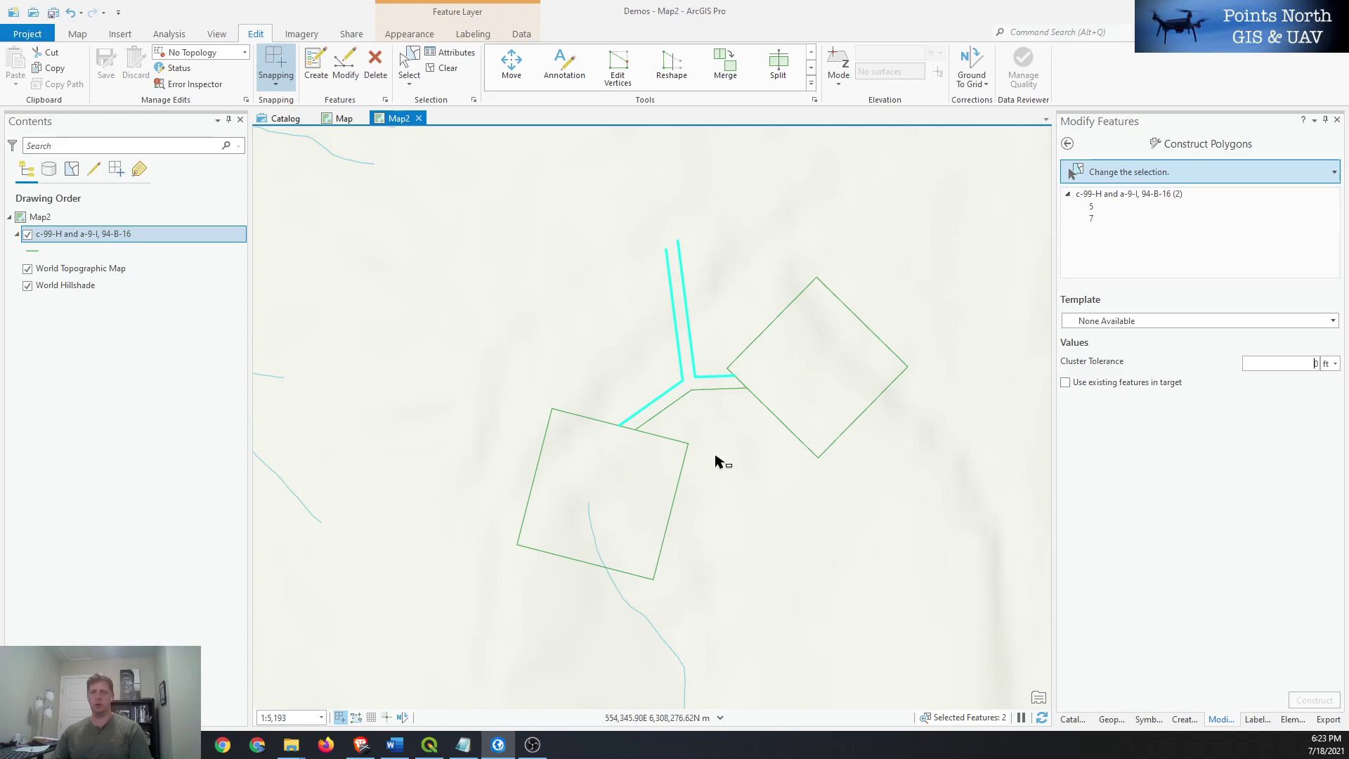
# Step: Clear the road-line selection, select the CAD line layer, and show the Modify Features tools
pyautogui.click(601, 625)
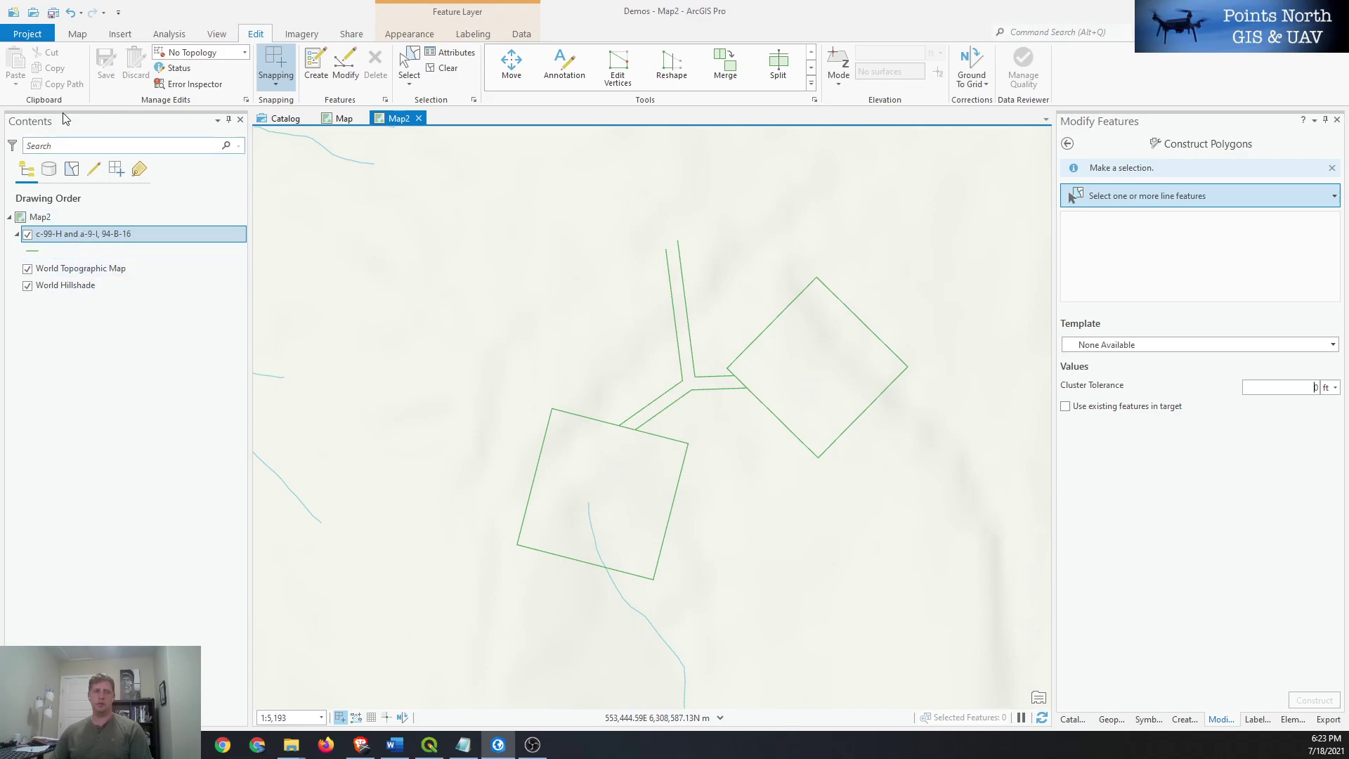
pyautogui.click(77, 34)
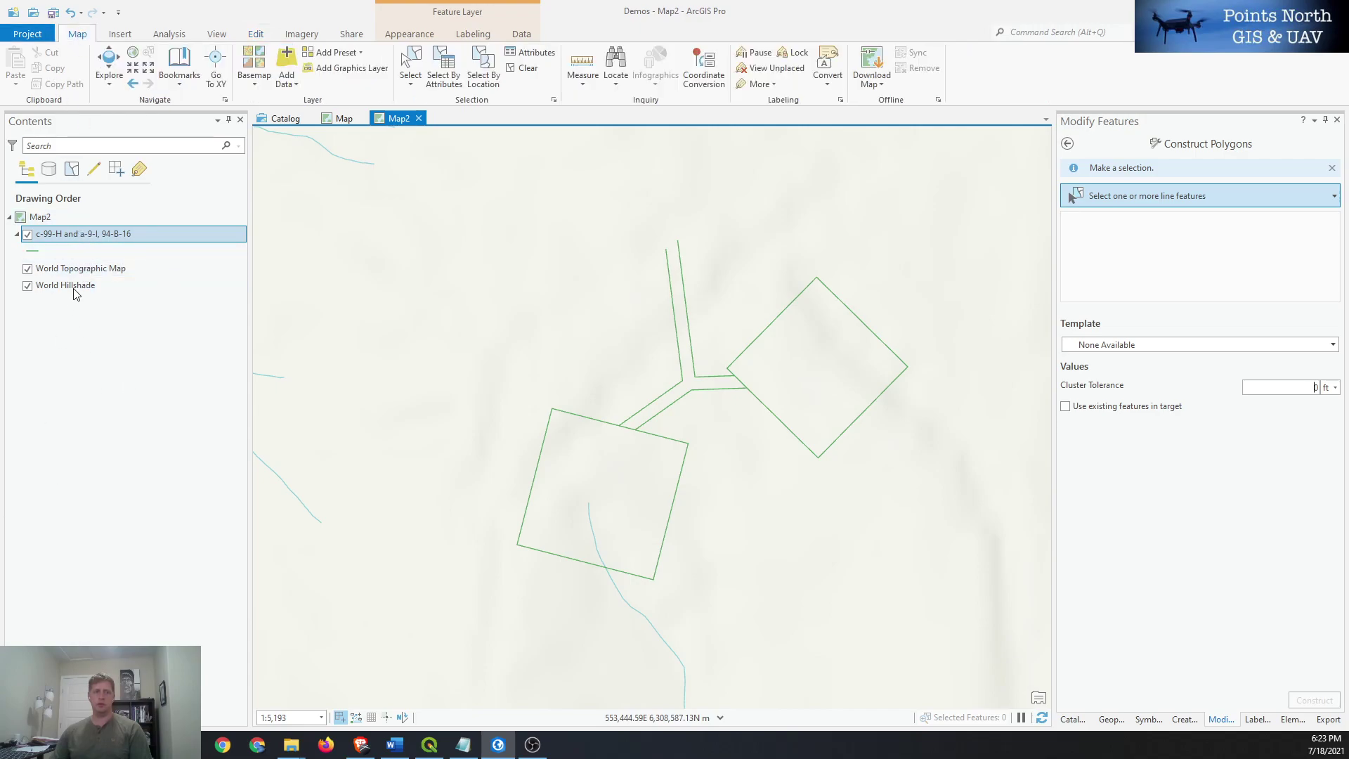
pyautogui.click(75, 232)
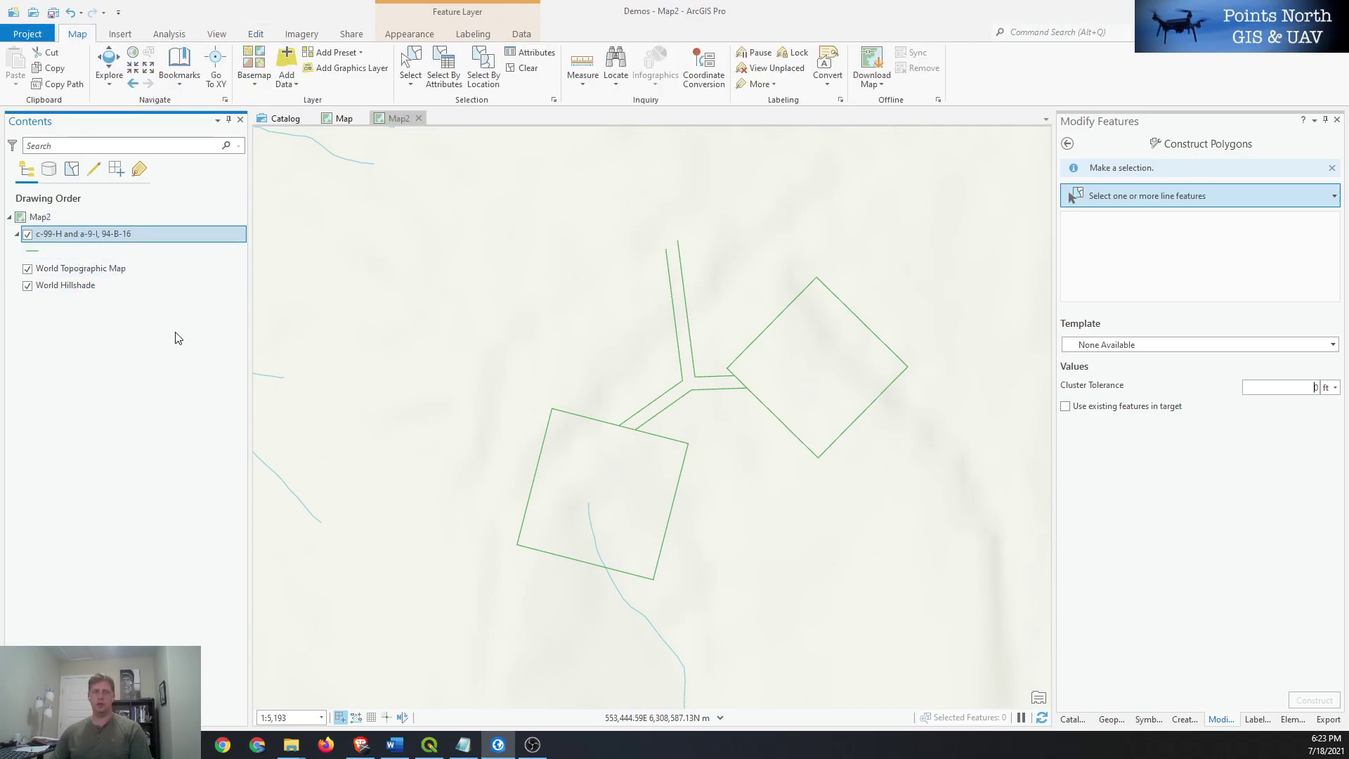
pyautogui.click(255, 36)
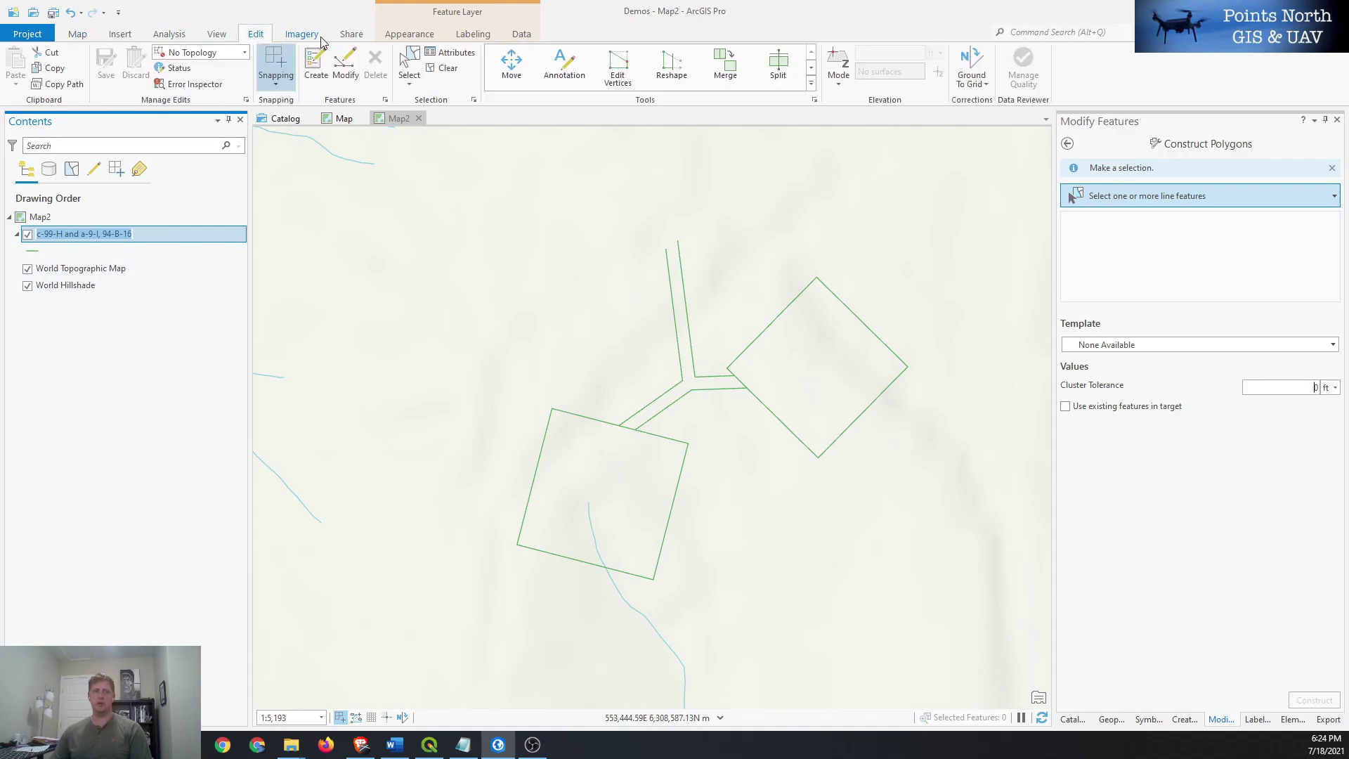
pyautogui.click(348, 66)
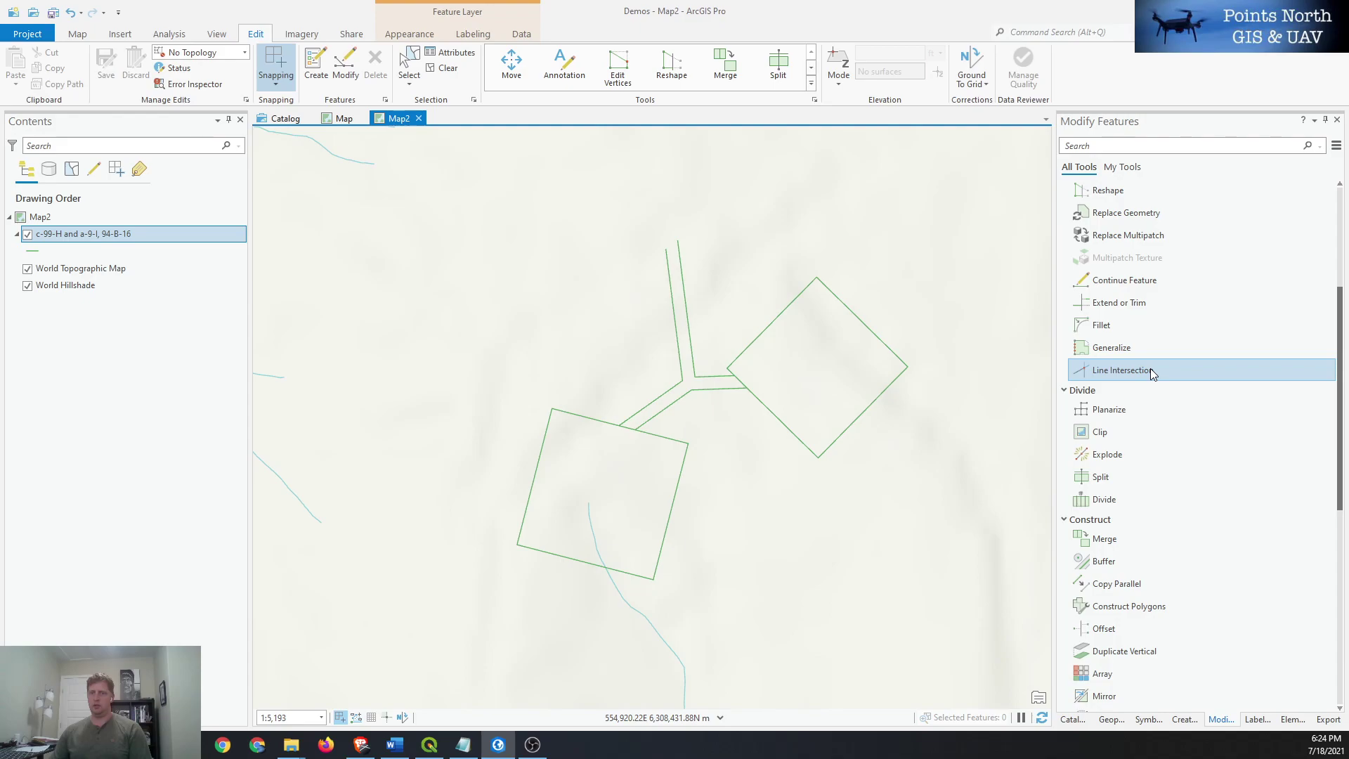
# Step: Use Continue Feature to extend the reversed western road line to the parallel line's top endpoint
pyautogui.click(1138, 280)
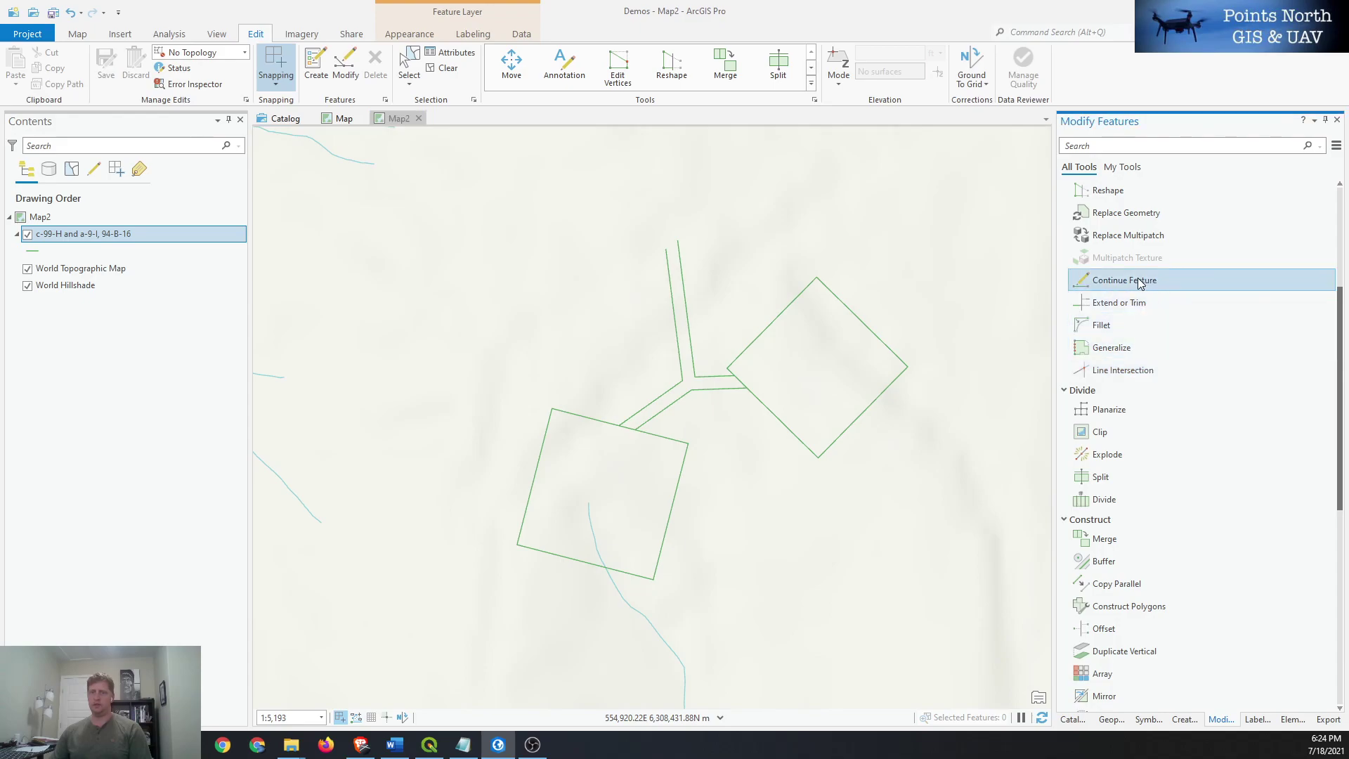
pyautogui.click(676, 331)
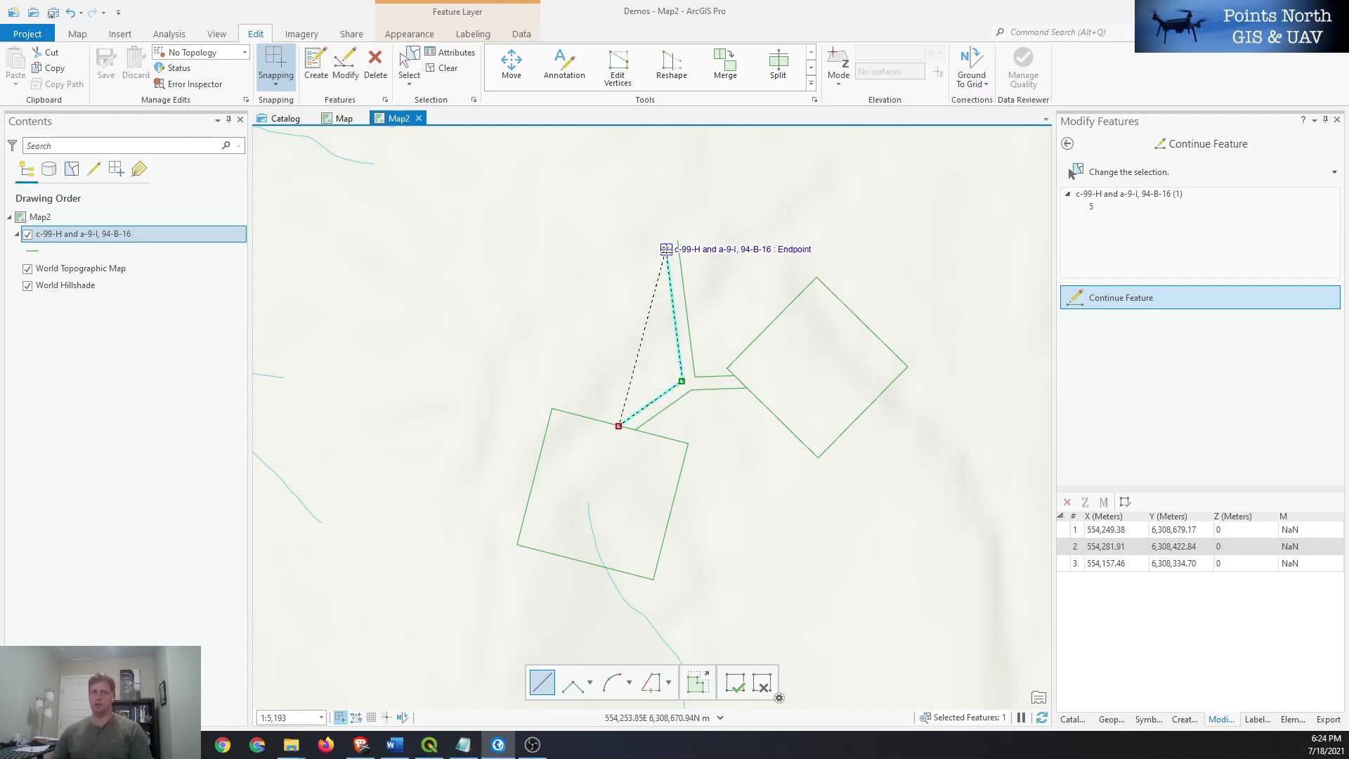
pyautogui.rightClick(620, 381)
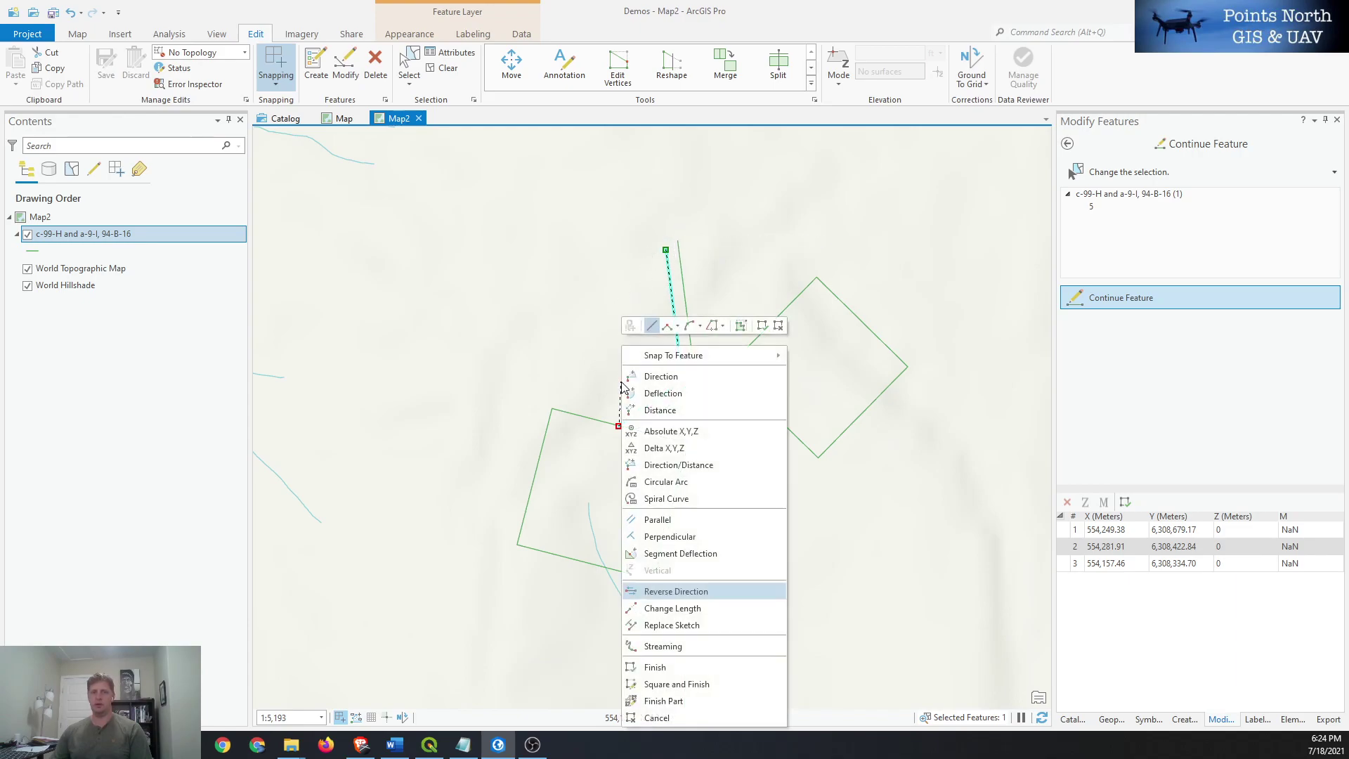
pyautogui.click(707, 597)
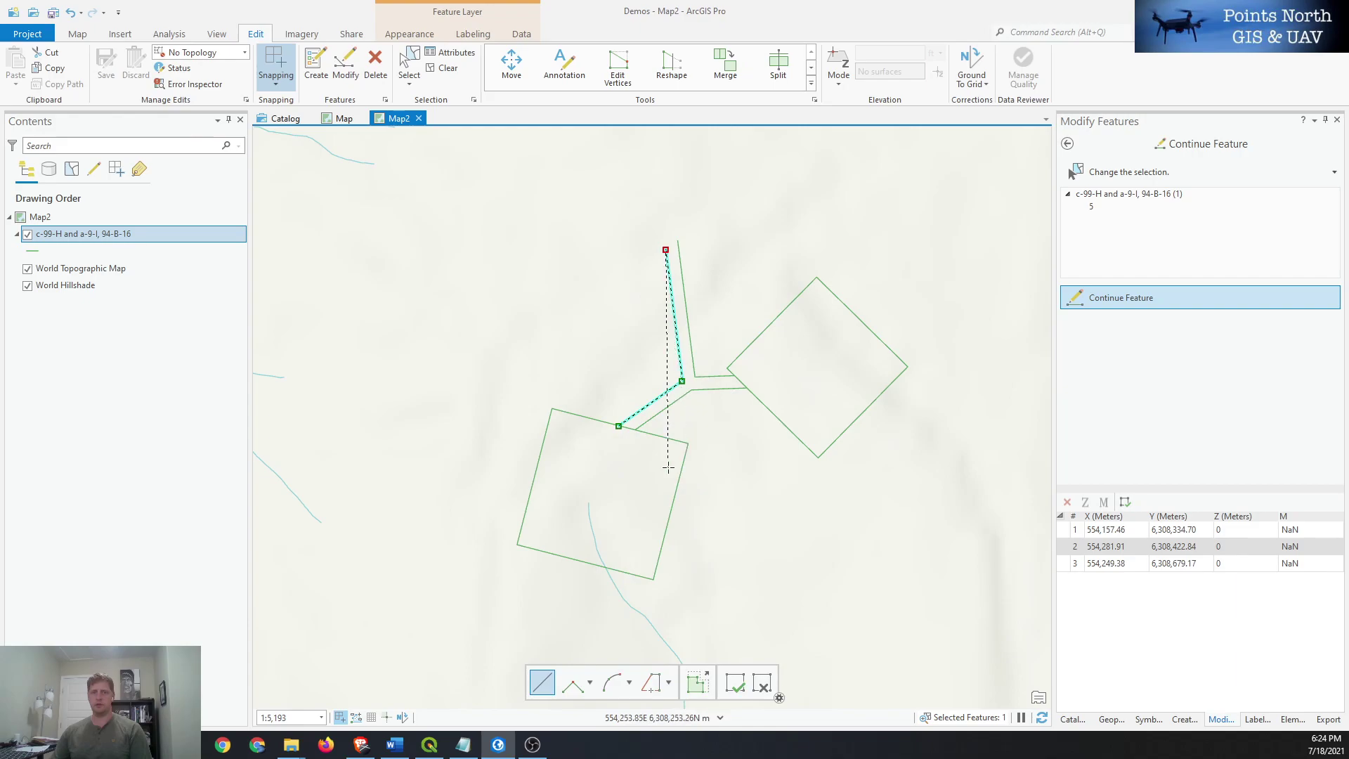
pyautogui.click(679, 242)
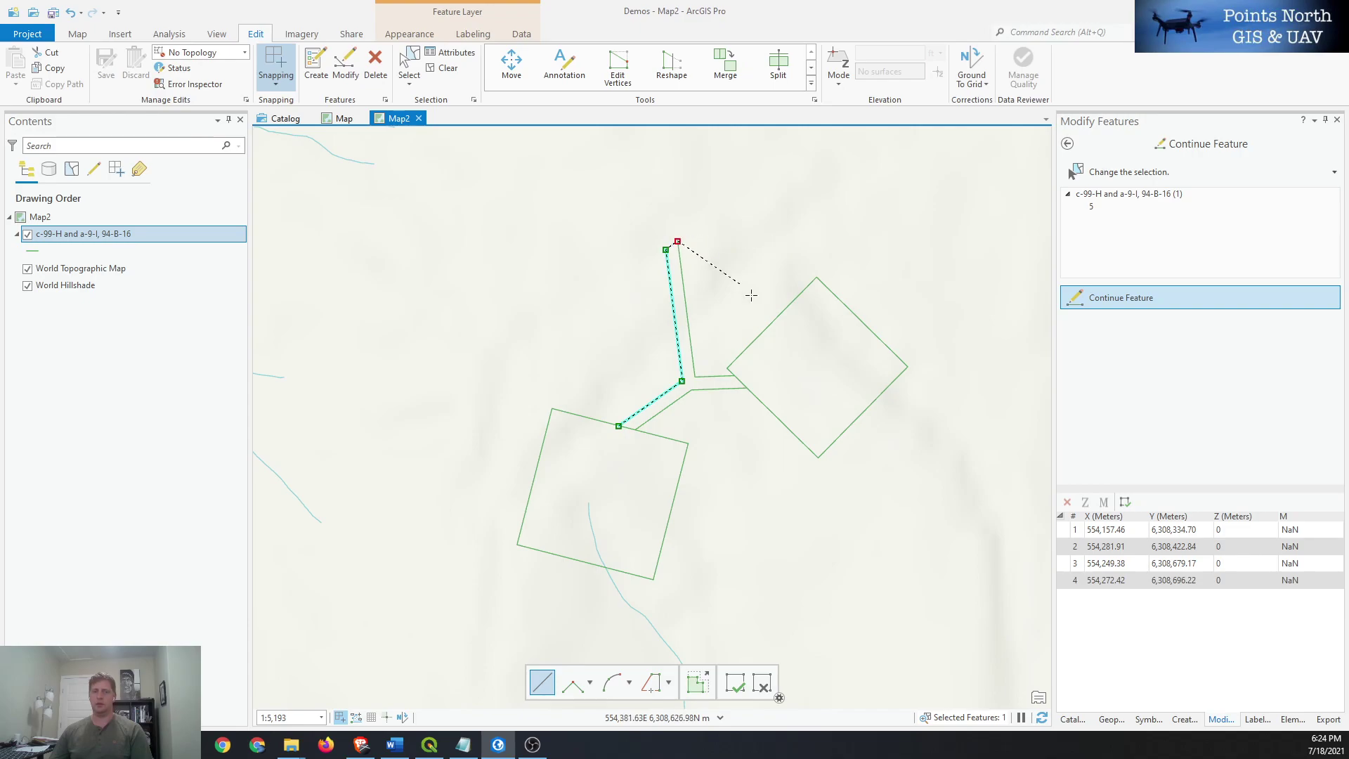
pyautogui.rightClick(709, 248)
pyautogui.click(795, 567)
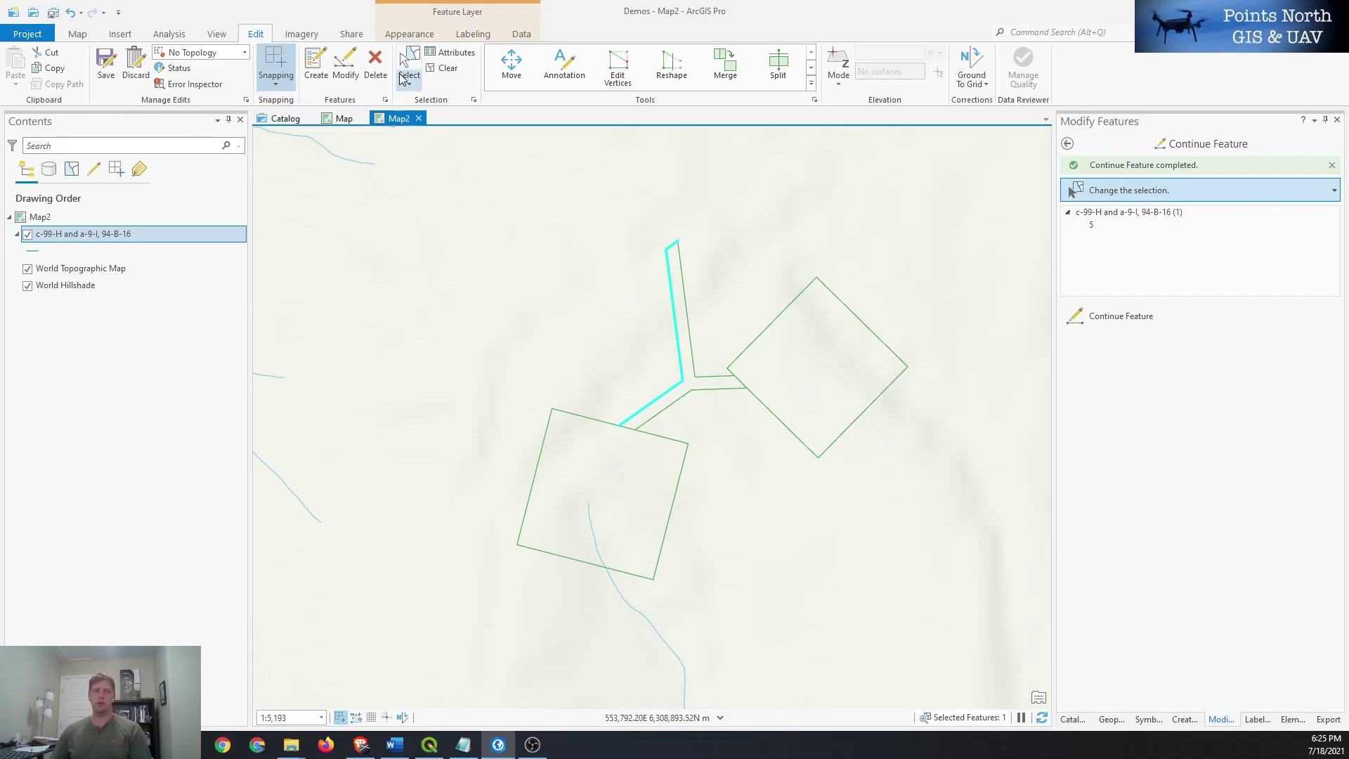
# Step: Open the Catalog pane and start a new shapefile in the Demos folder
pyautogui.click(220, 33)
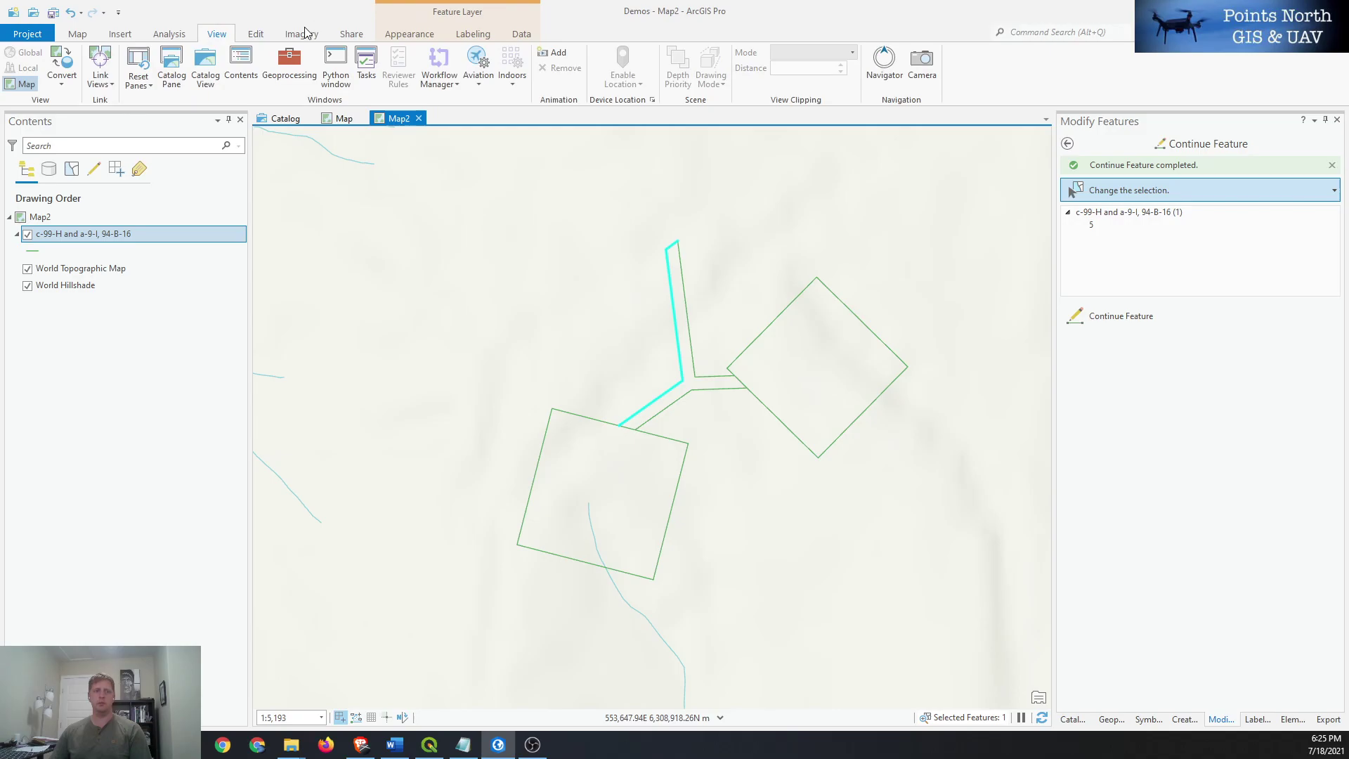
pyautogui.click(172, 65)
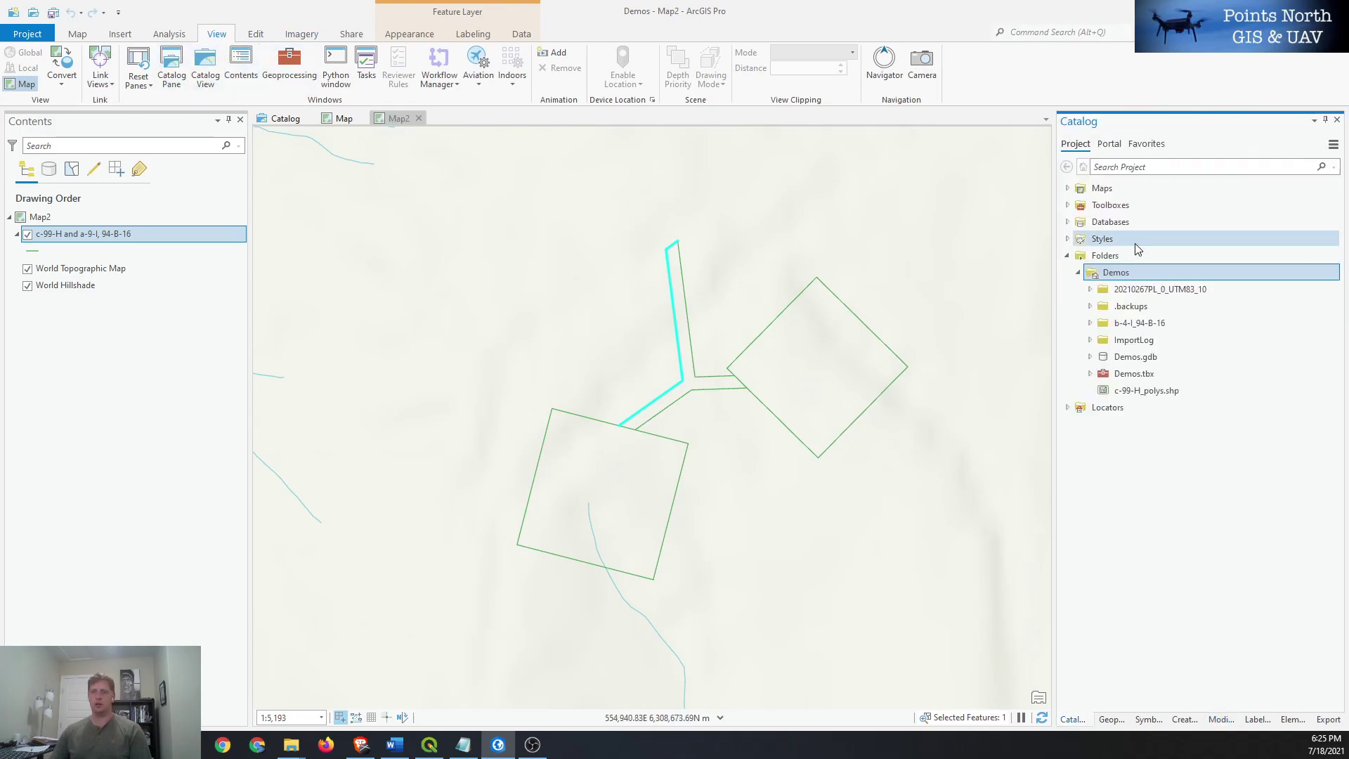
pyautogui.click(1075, 273)
pyautogui.click(1067, 256)
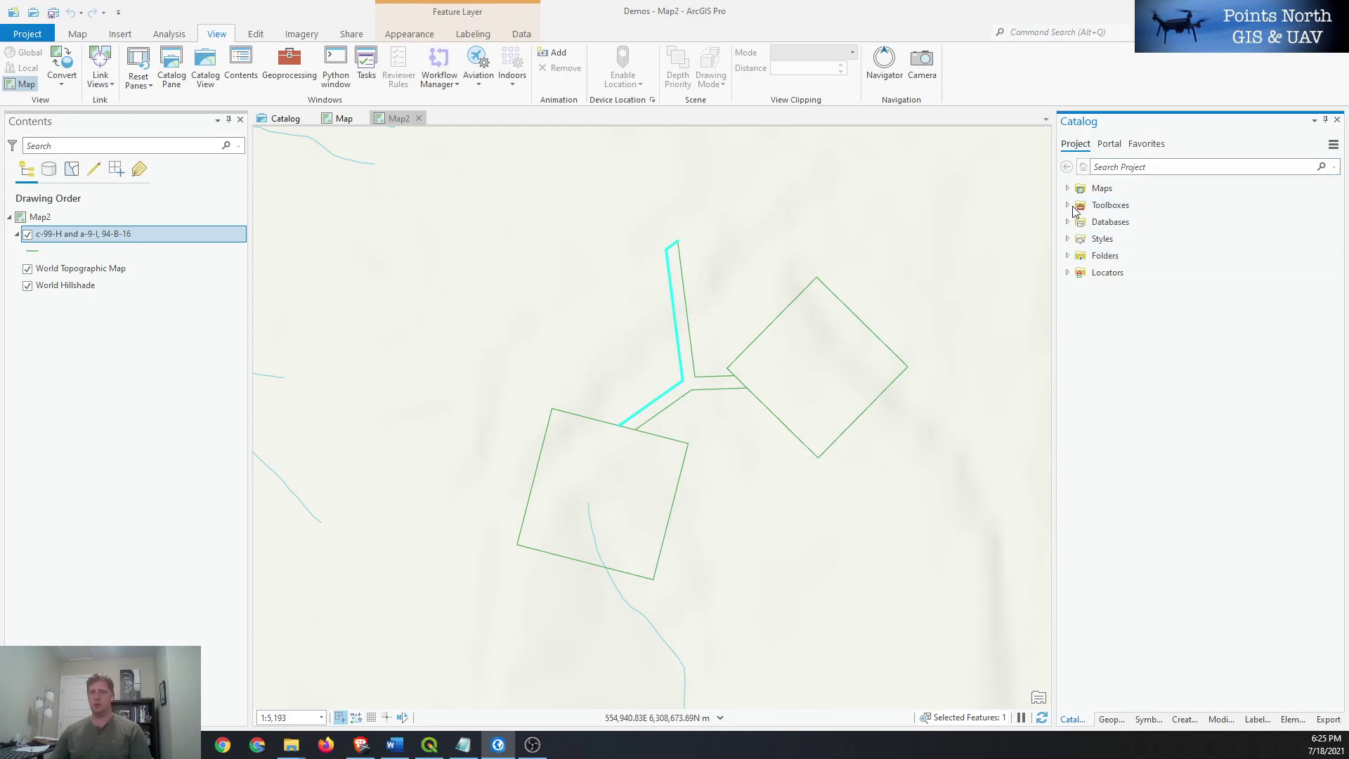
pyautogui.click(1067, 256)
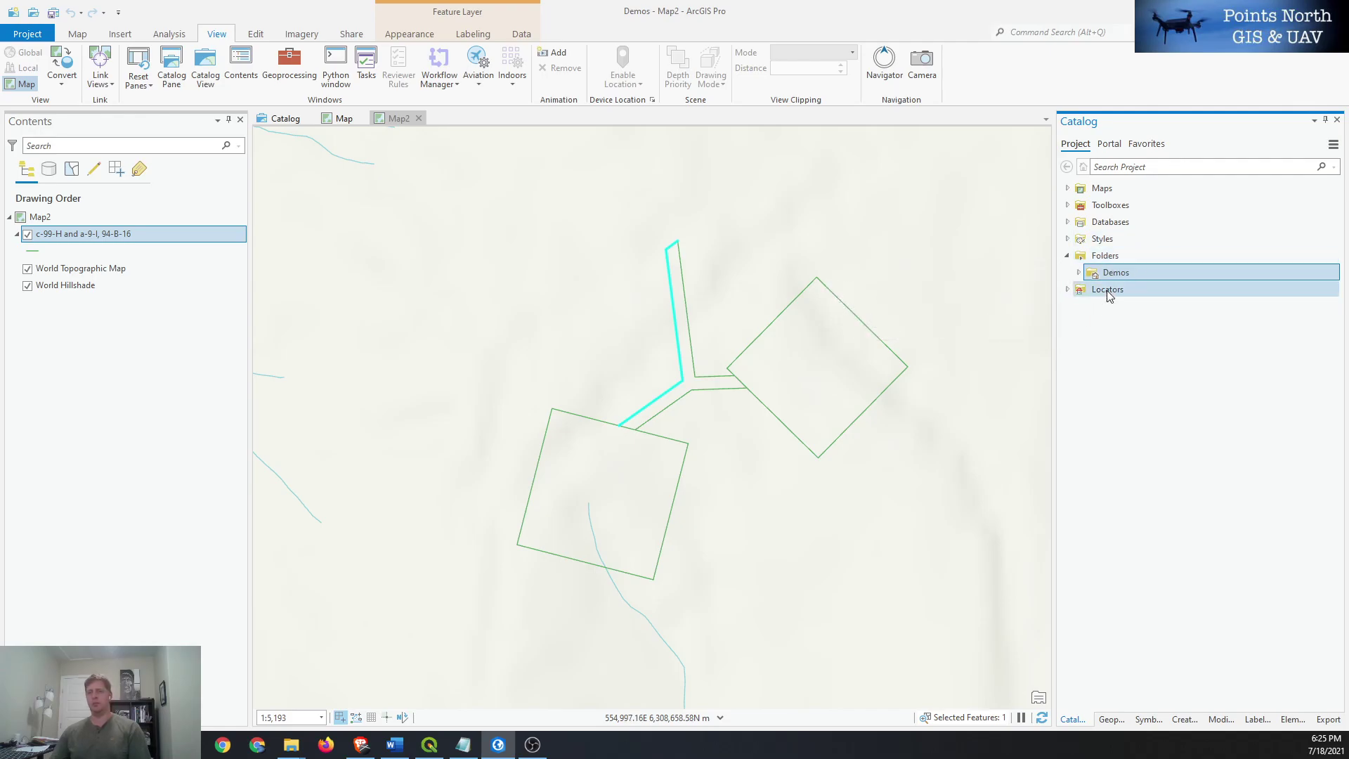
pyautogui.rightClick(1130, 274)
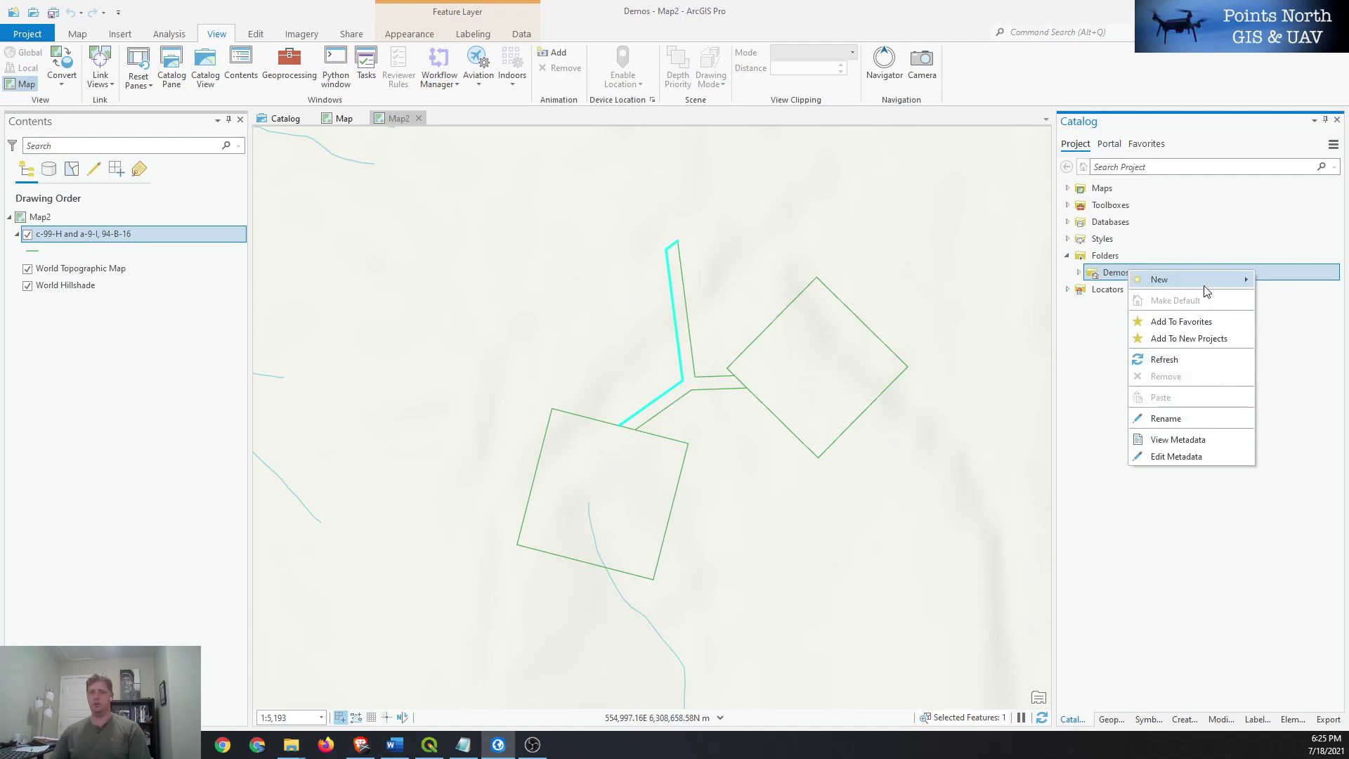
pyautogui.moveTo(1194, 279)
pyautogui.click(1075, 417)
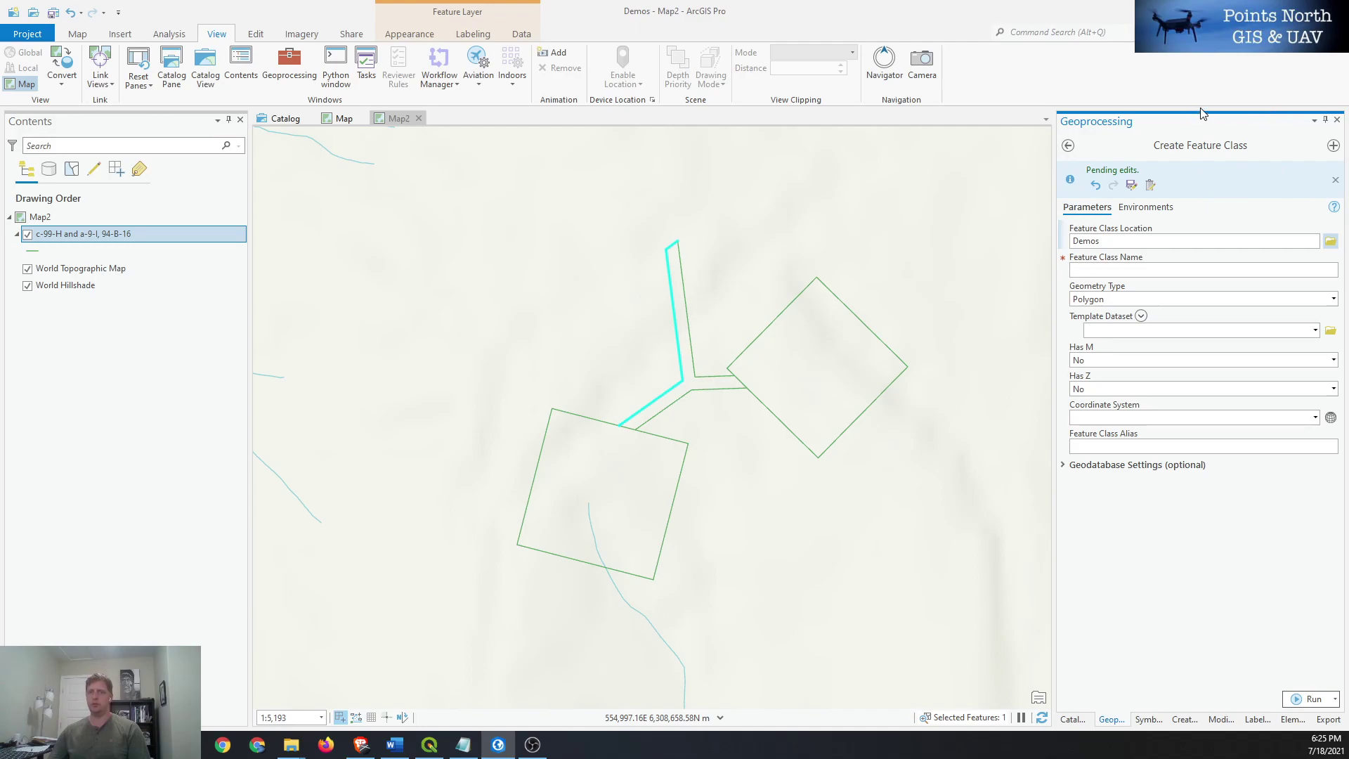
# Step: Name the feature class project_area_poly and use the CAD line layer as template dataset
pyautogui.click(1142, 271)
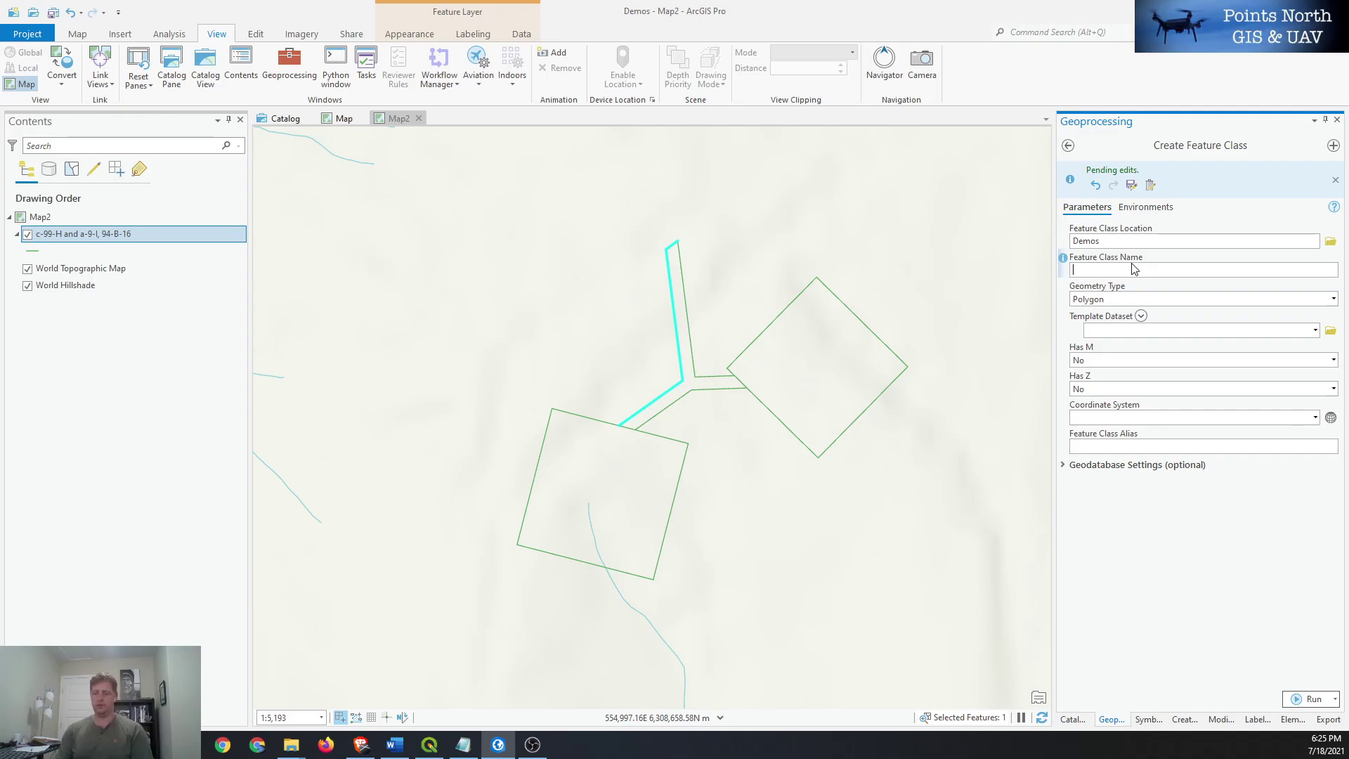
pyautogui.write('c-')
pyautogui.write('y')
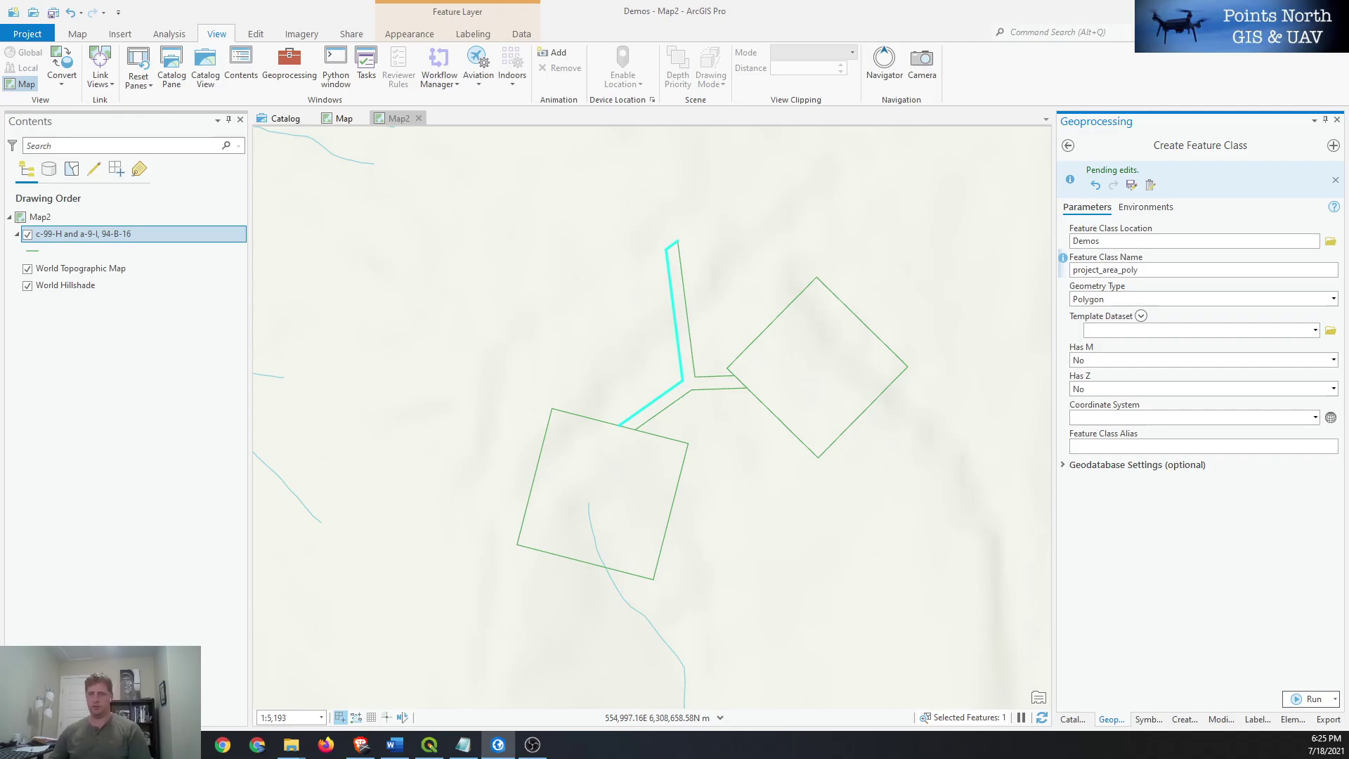
pyautogui.click(1314, 331)
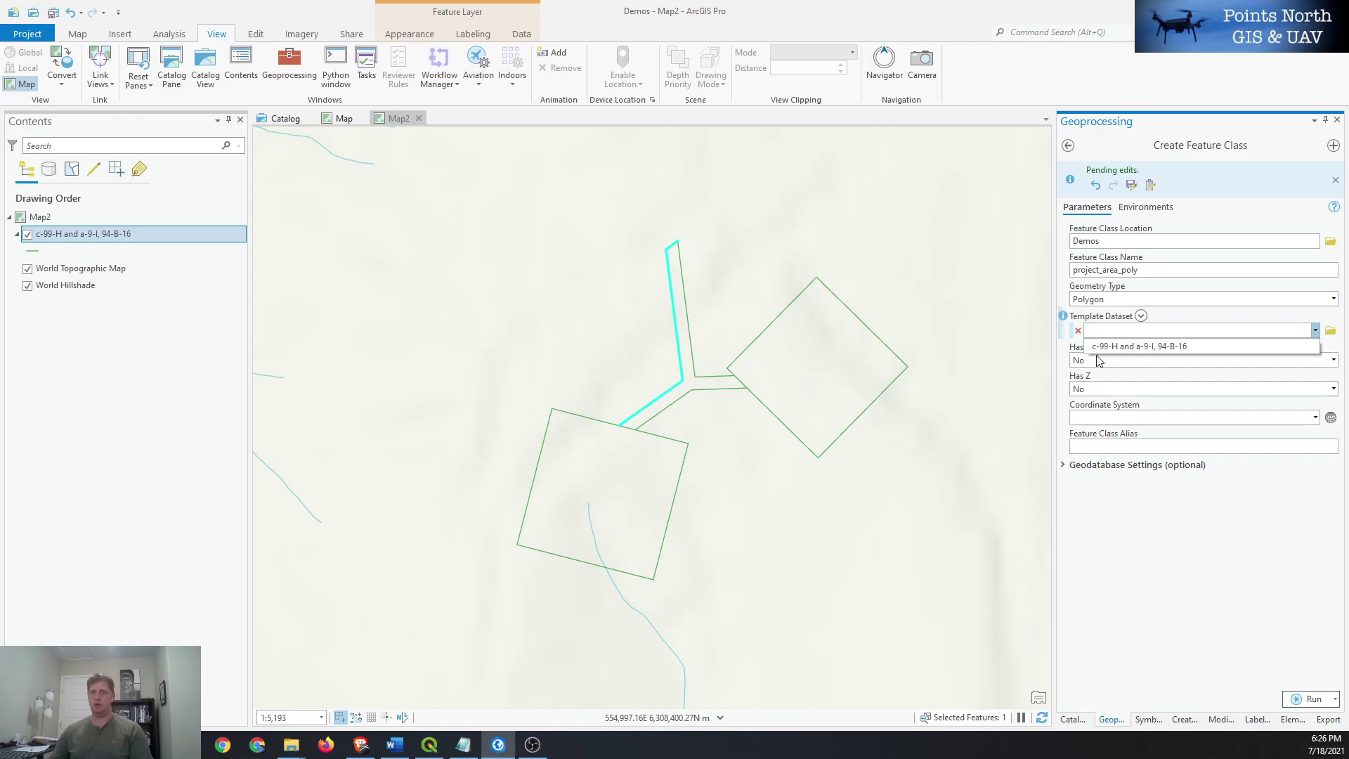
pyautogui.click(1158, 347)
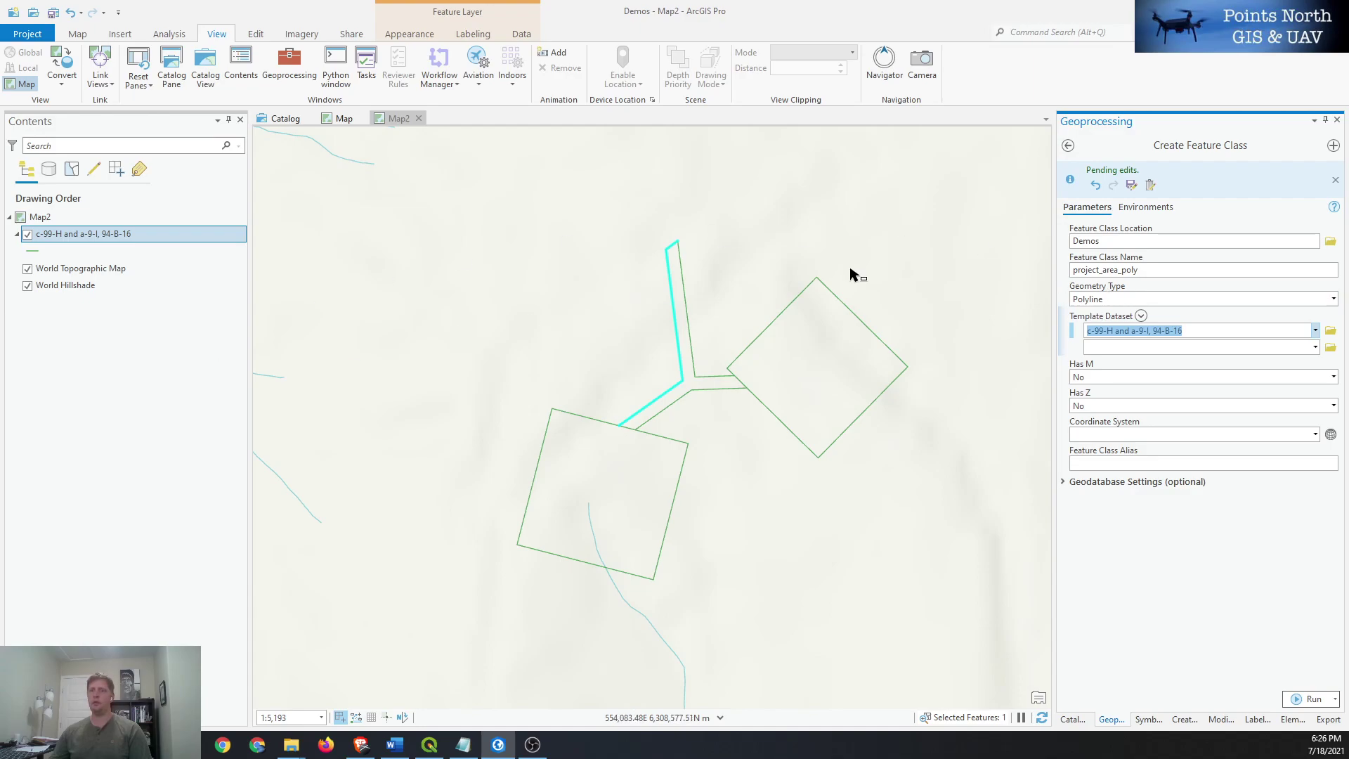
# Step: Set geometry to Polygon with the CAD layer's NAD_1983_UTM_Zone_10N coordinate system, and run
pyautogui.click(1332, 300)
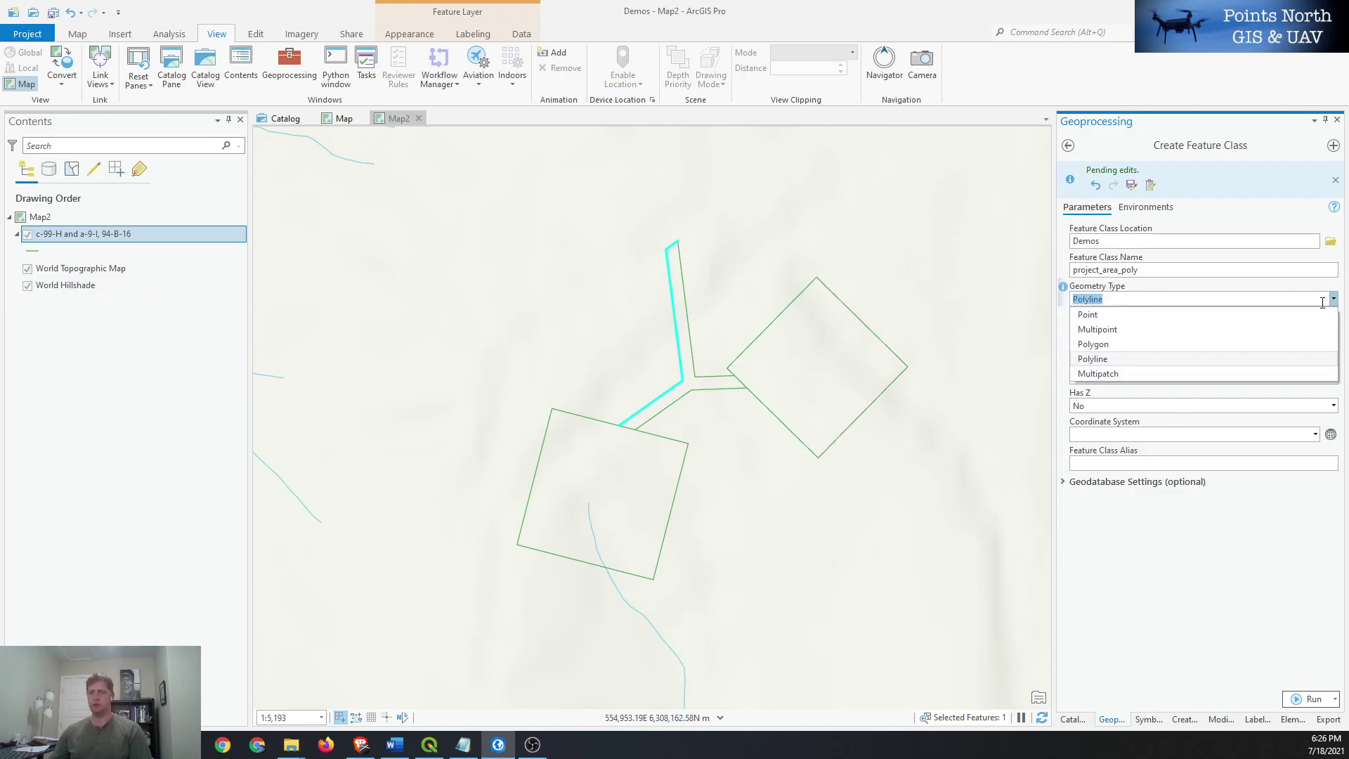
pyautogui.click(1166, 337)
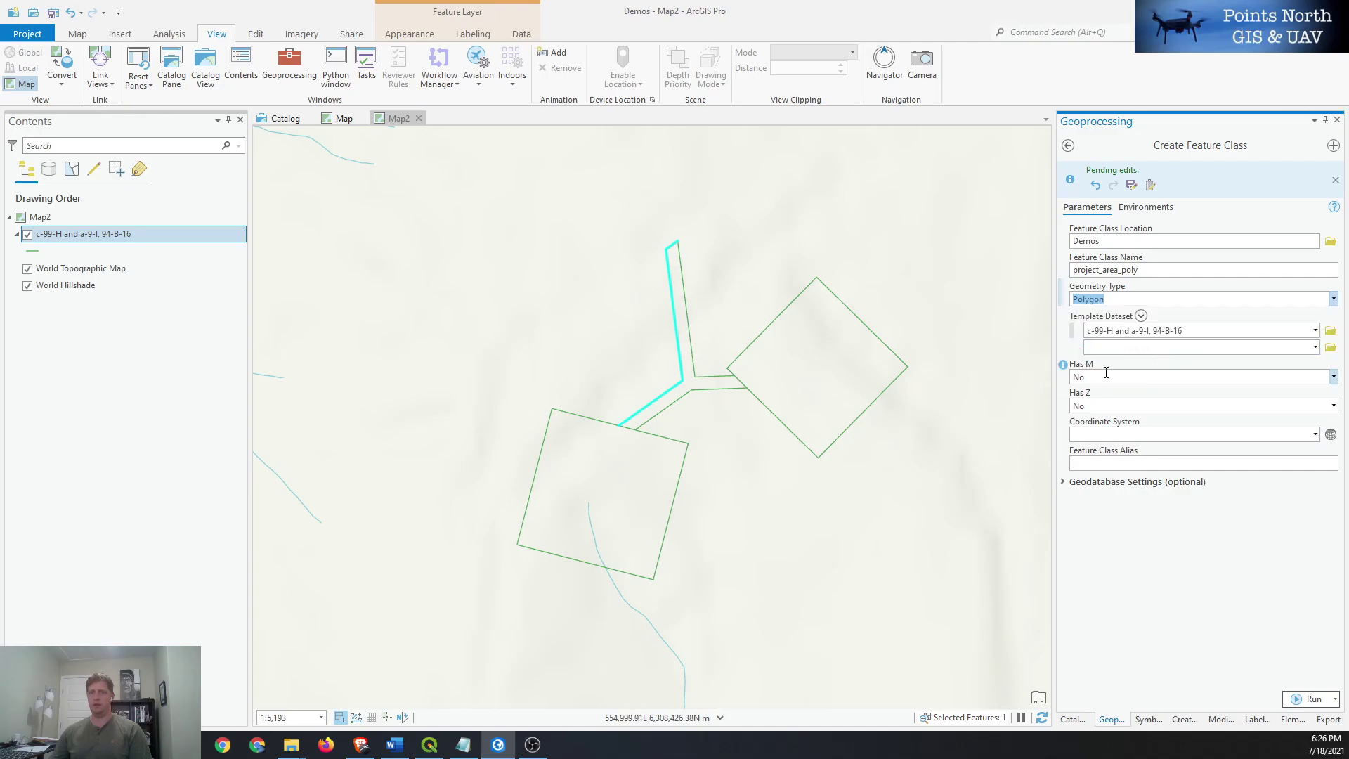
pyautogui.click(1318, 436)
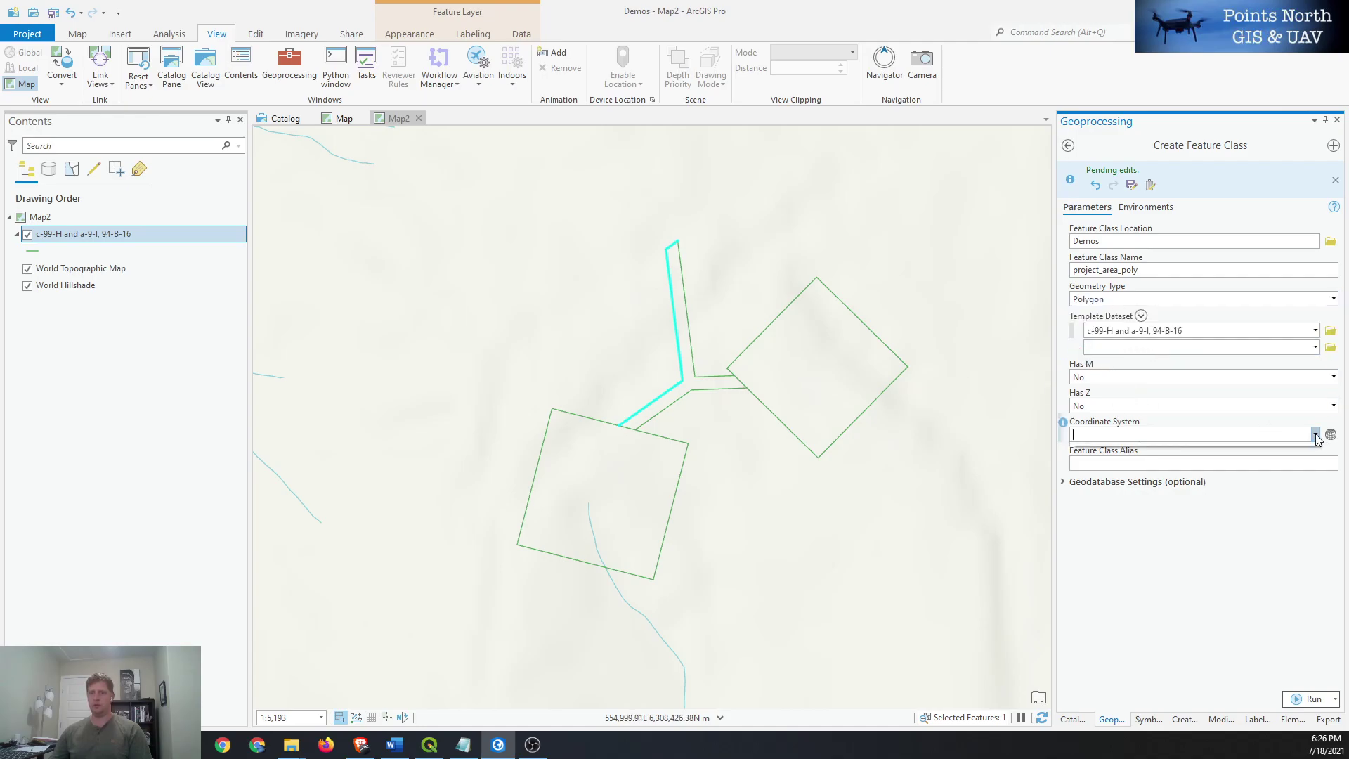
pyautogui.click(1133, 465)
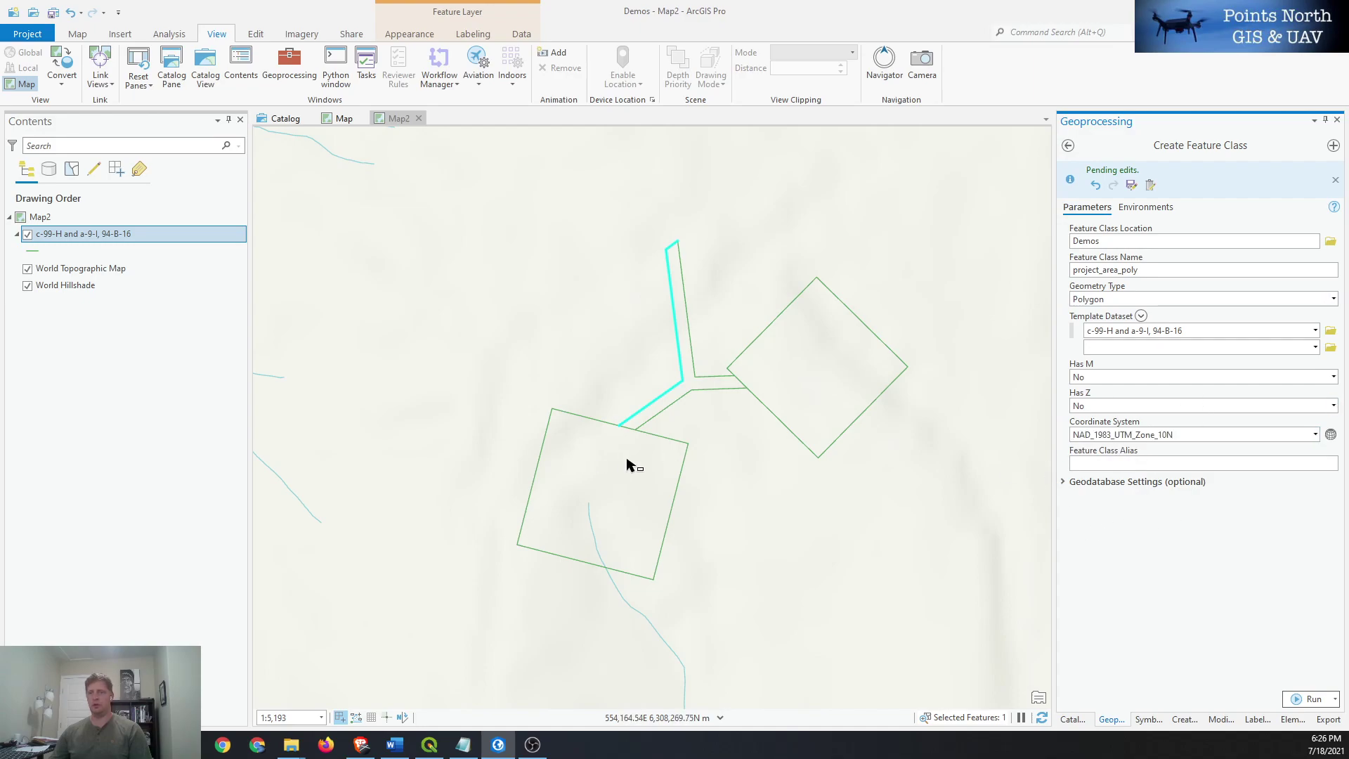
pyautogui.scroll(-1, 765, 415)
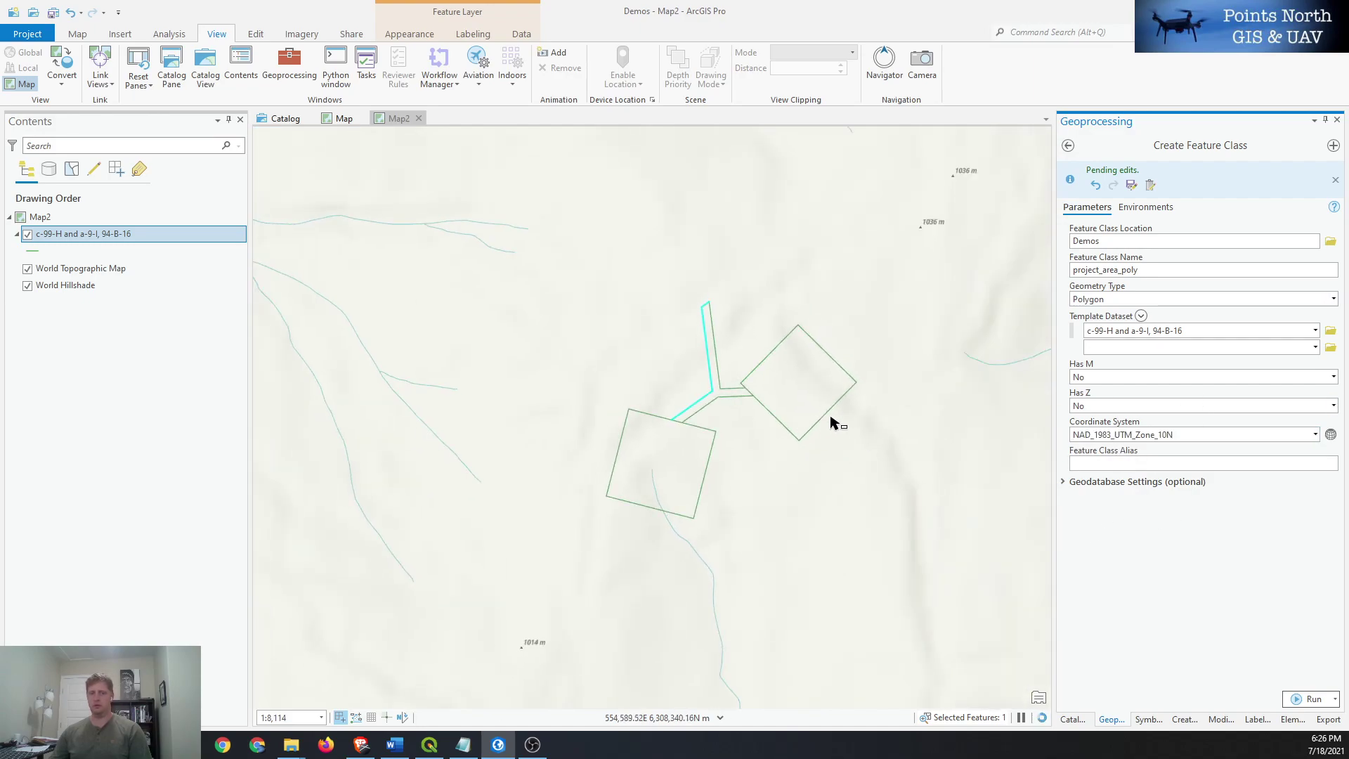
pyautogui.scroll(-1, 794, 432)
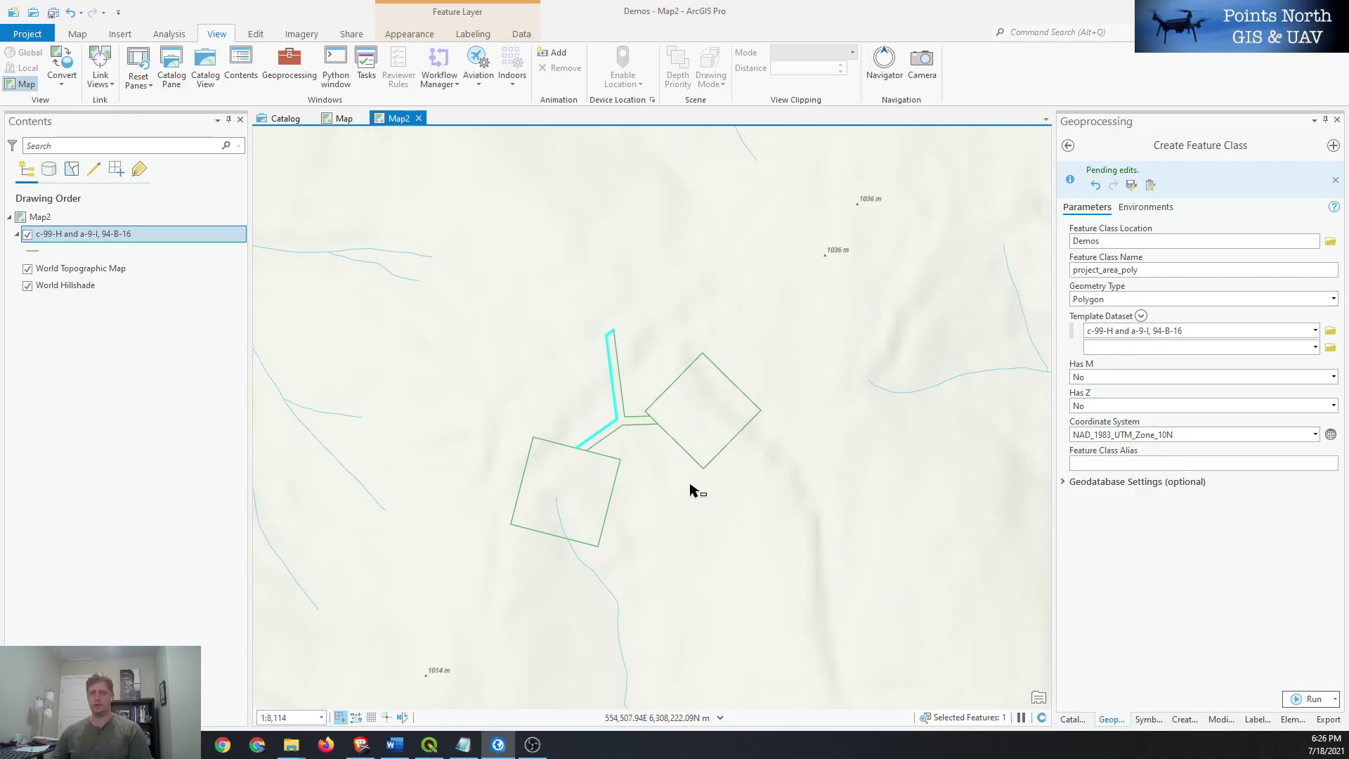
pyautogui.moveTo(689, 488); pyautogui.dragTo(734, 476)
pyautogui.moveTo(806, 576); pyautogui.dragTo(803, 533)
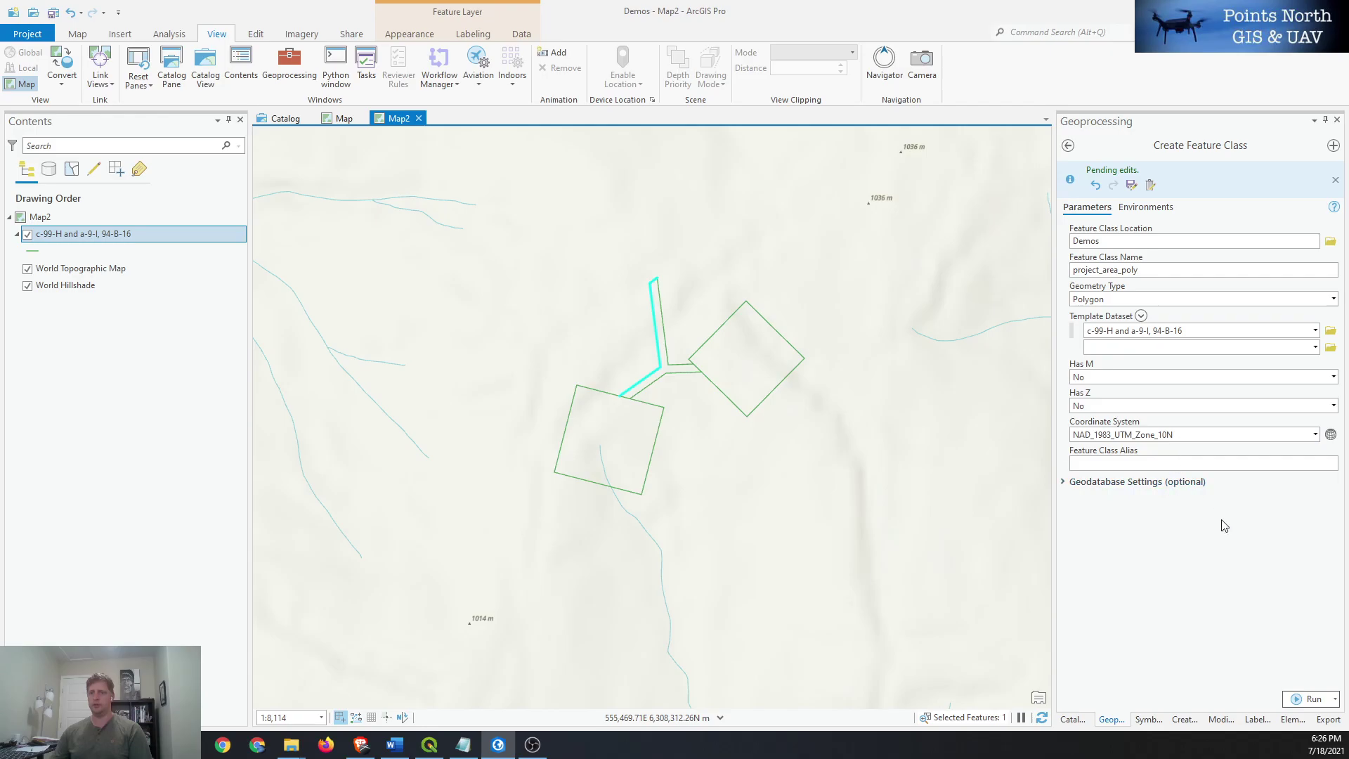
pyautogui.click(1309, 698)
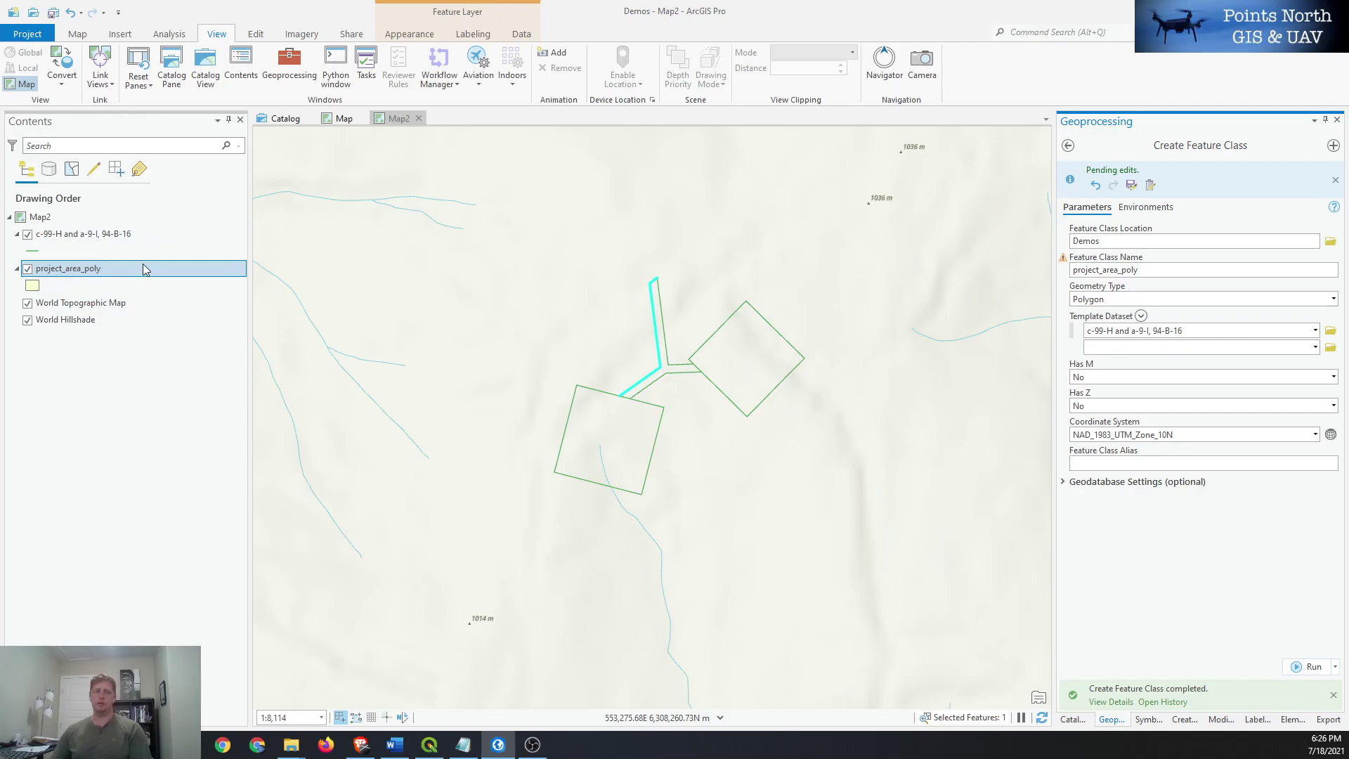
# Step: Open the Modify Features pane from the Edit tab and scroll to its Construct group
pyautogui.scroll(2, 657, 386)
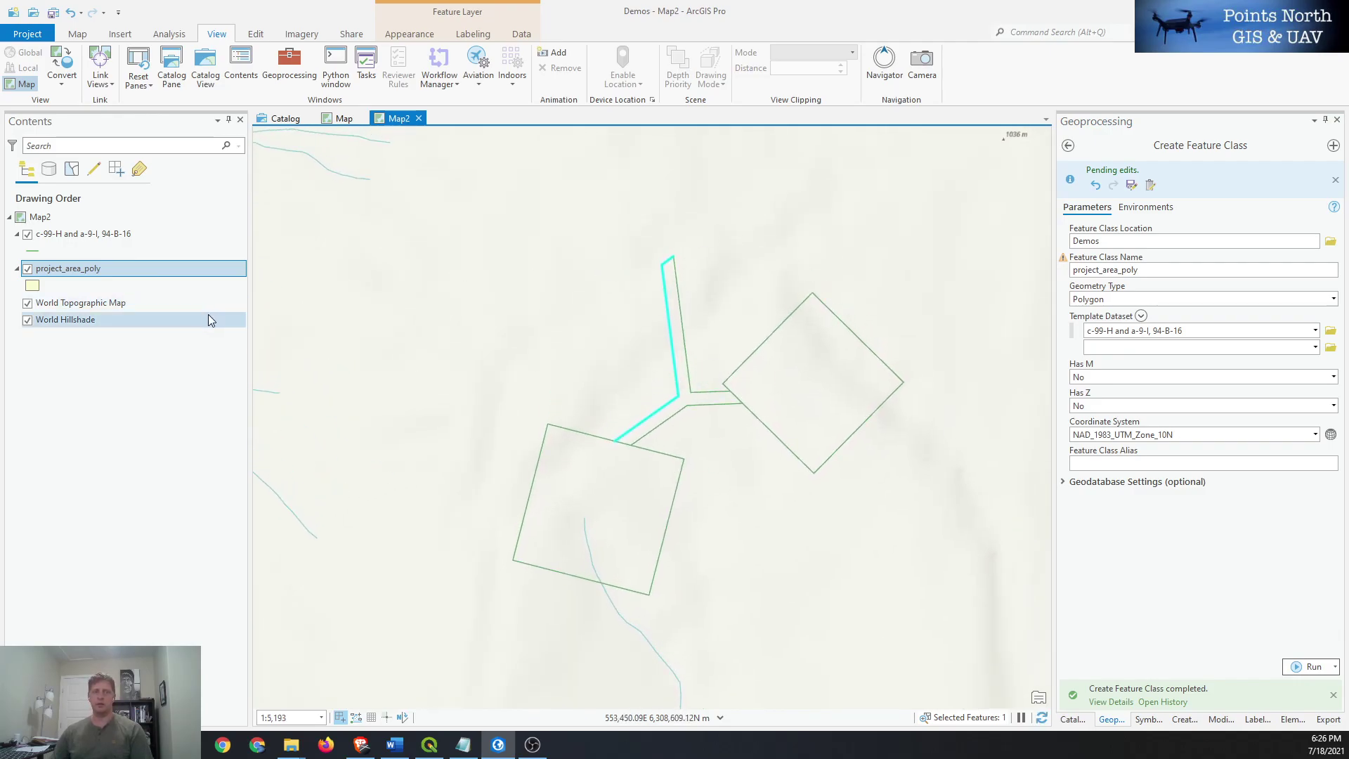
pyautogui.click(256, 36)
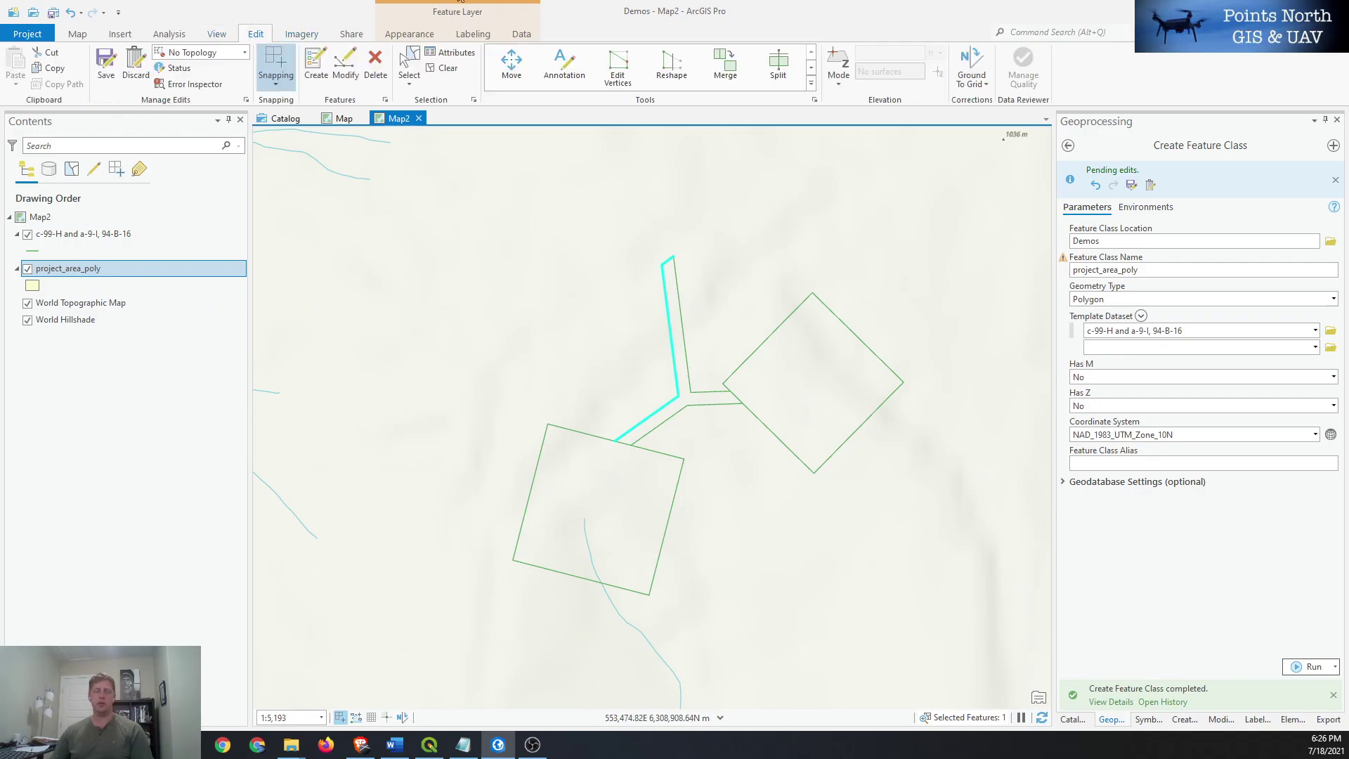
pyautogui.click(338, 73)
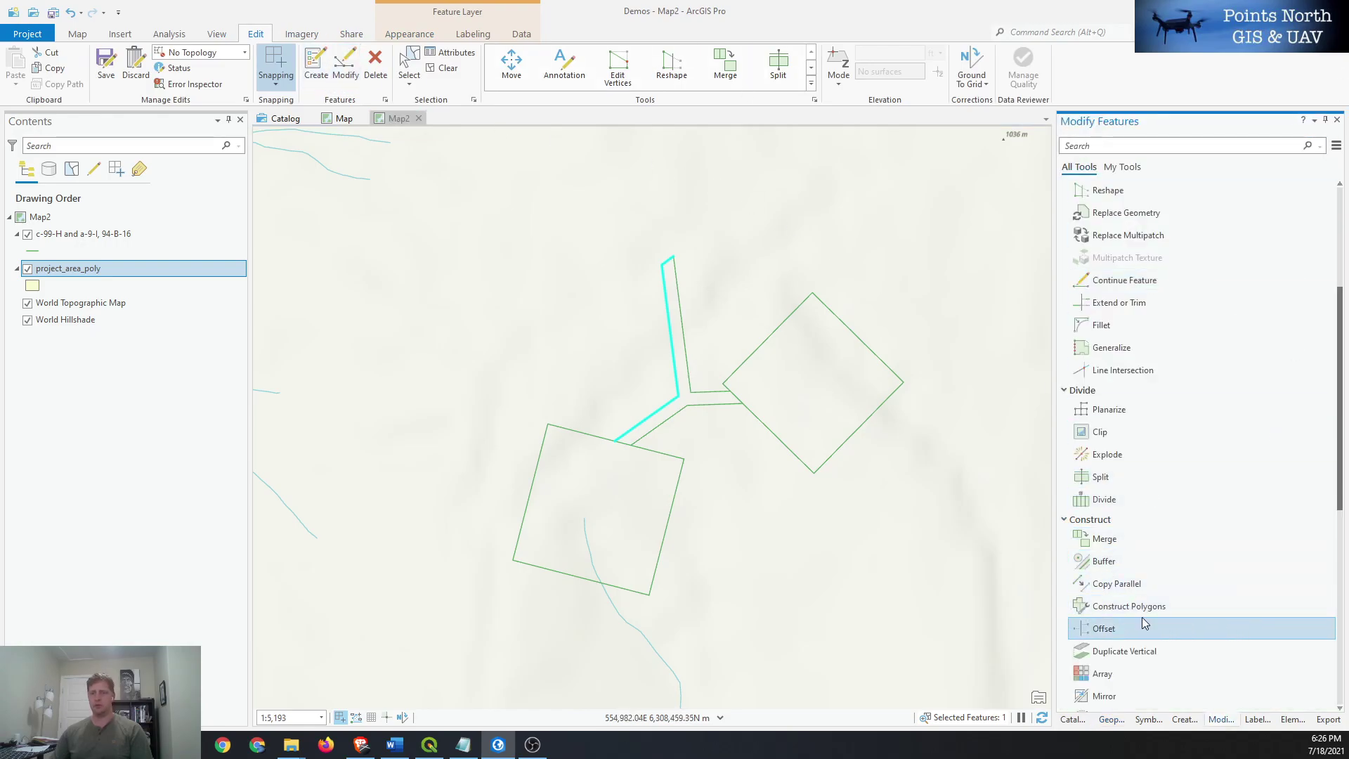
pyautogui.scroll(1, 1192, 506)
pyautogui.scroll(1, 1192, 505)
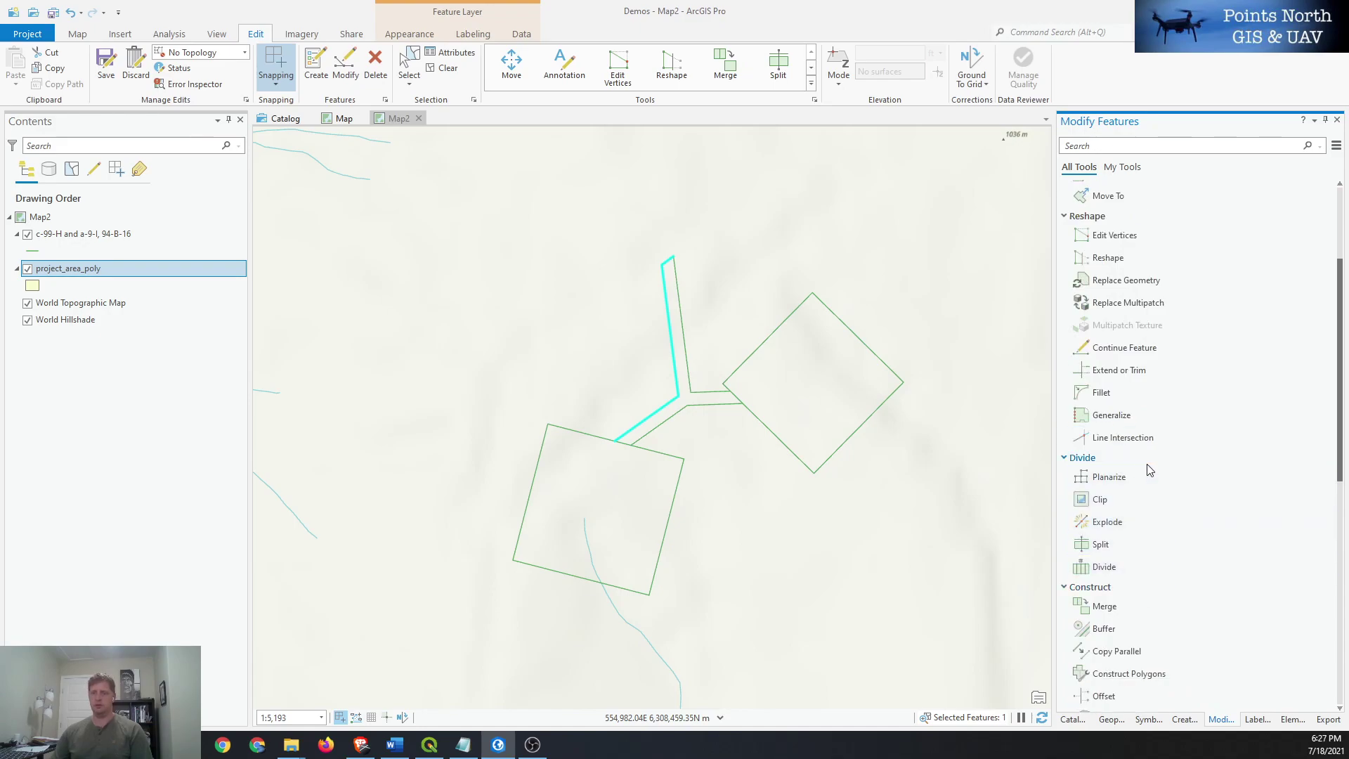
pyautogui.scroll(-1, 1155, 513)
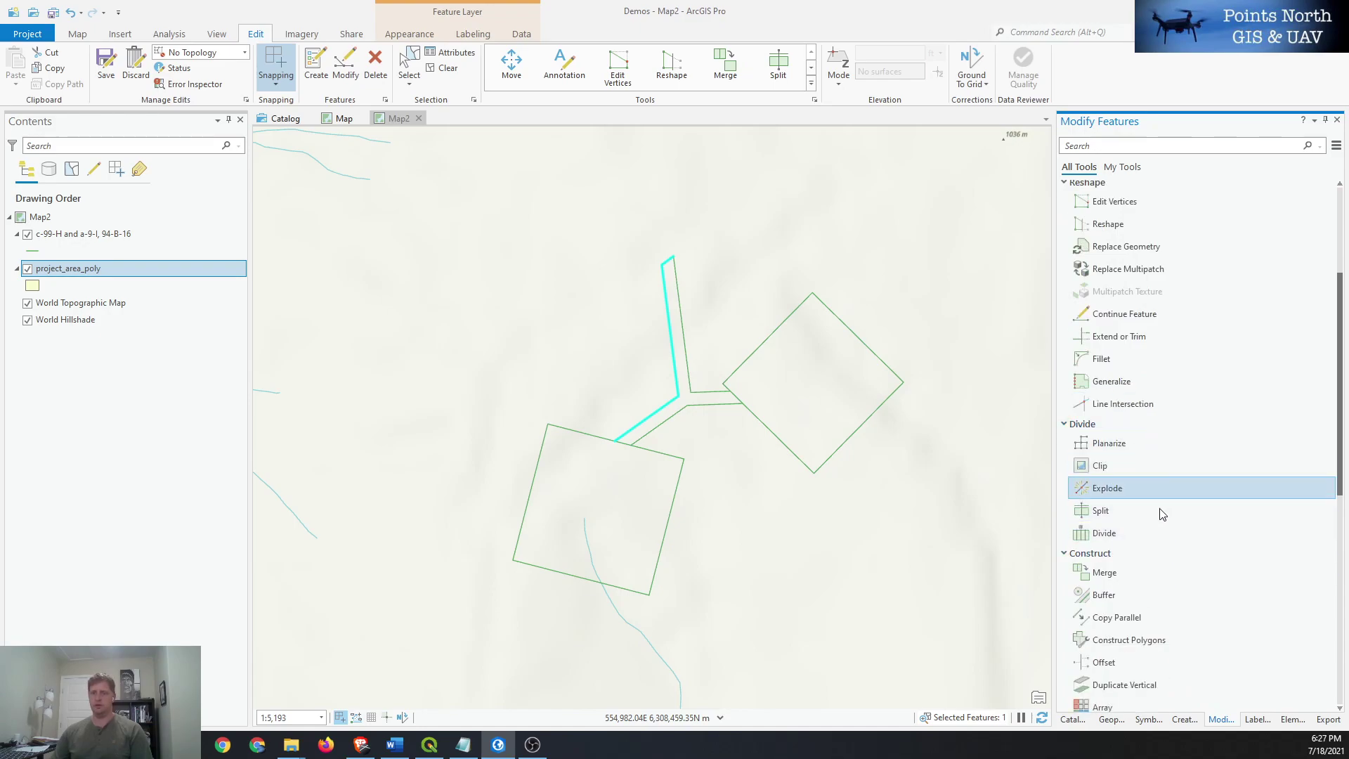
# Step: Start Construct Polygons, make the CAD layer the only selectable layer, and box-select all 12 lines
pyautogui.click(1130, 640)
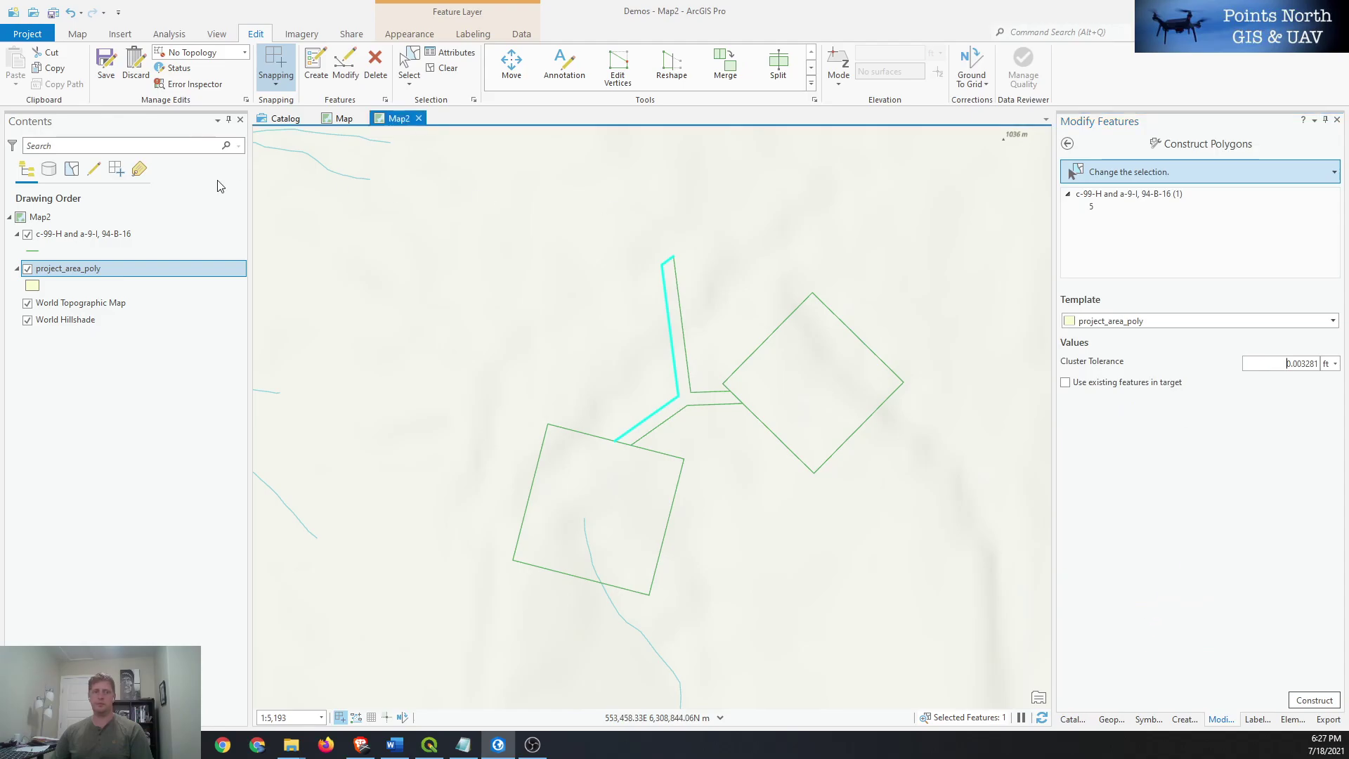
pyautogui.rightClick(85, 233)
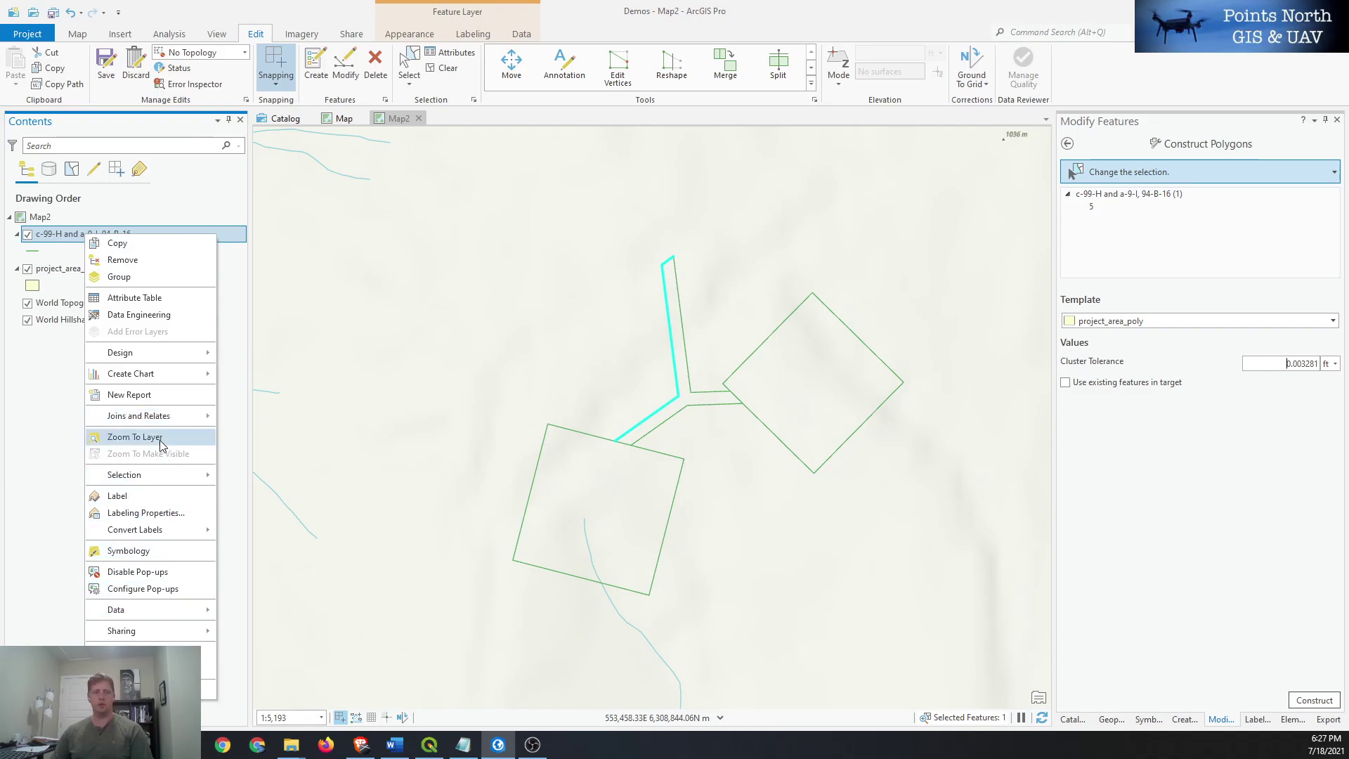
pyautogui.moveTo(147, 482)
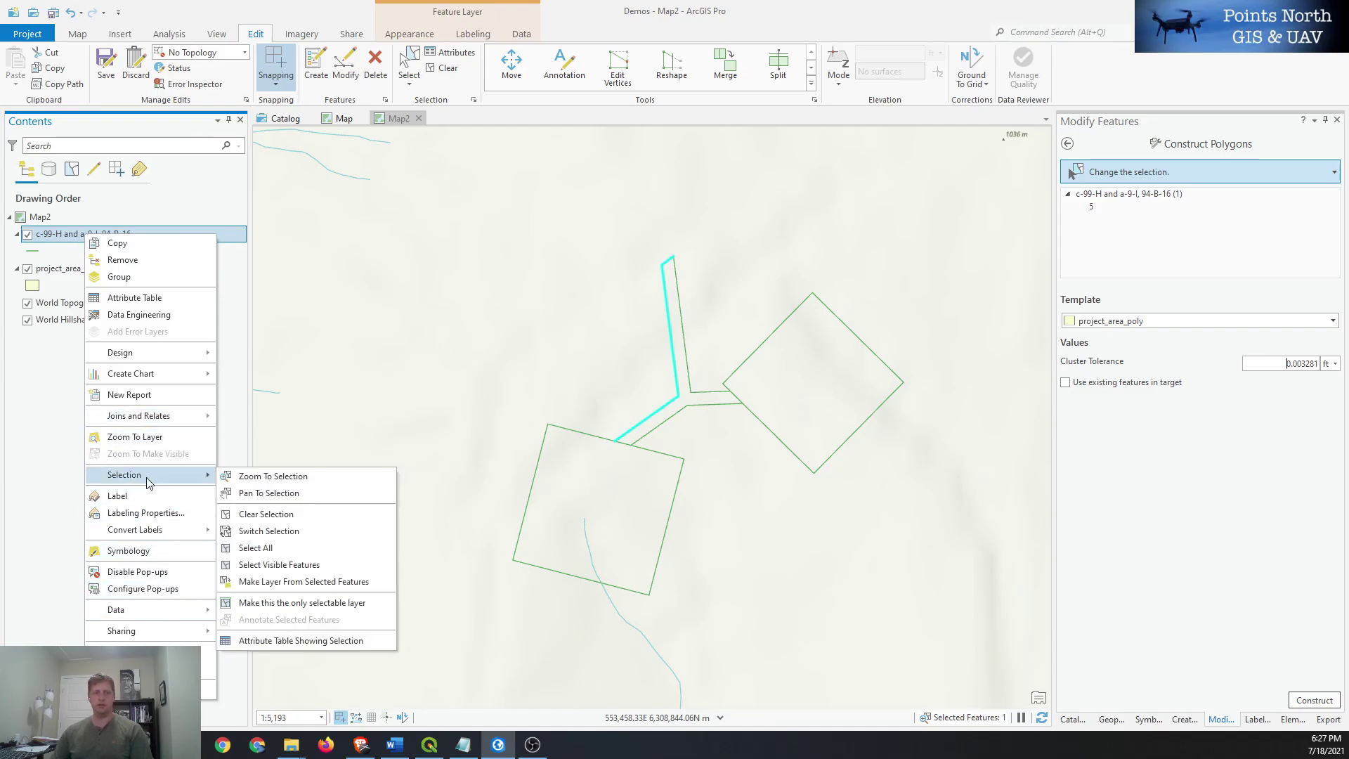
pyautogui.click(328, 602)
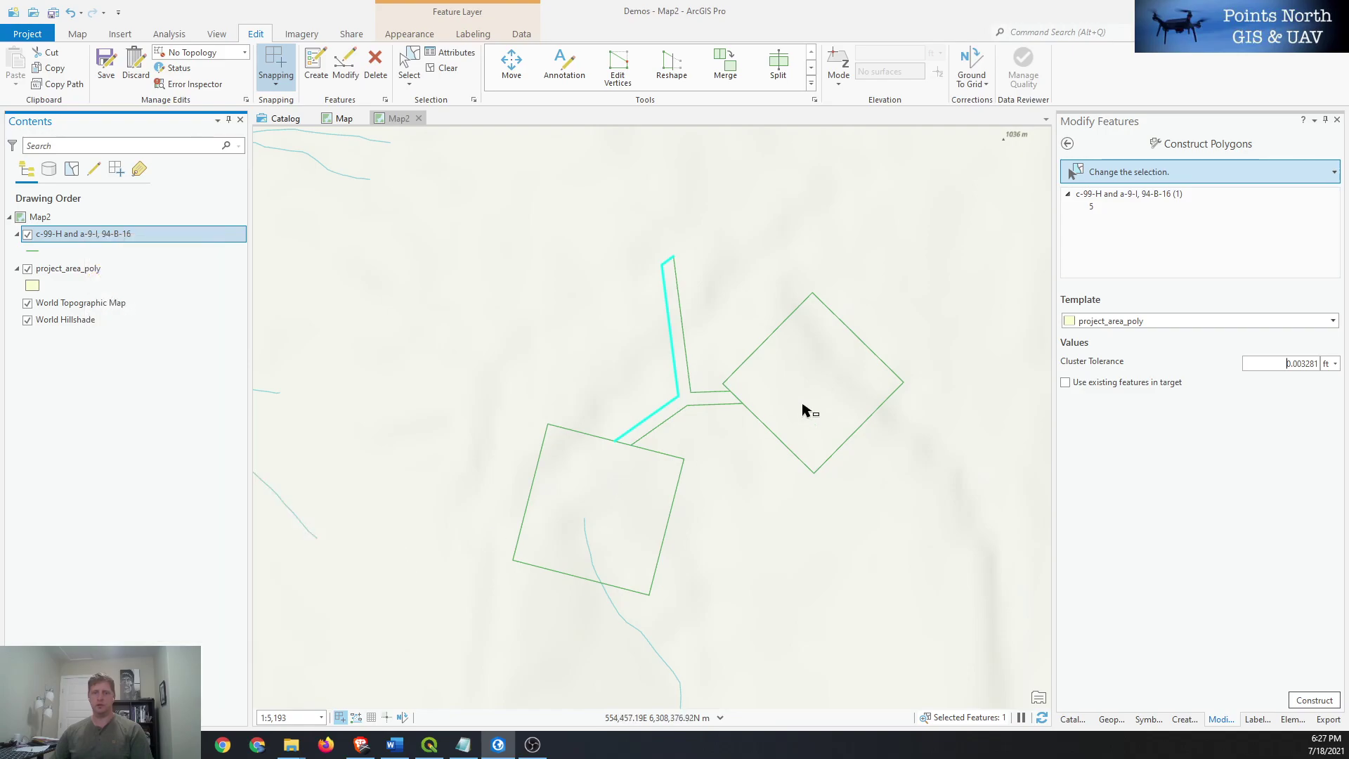
pyautogui.click(409, 63)
pyautogui.moveTo(928, 617); pyautogui.dragTo(499, 224)
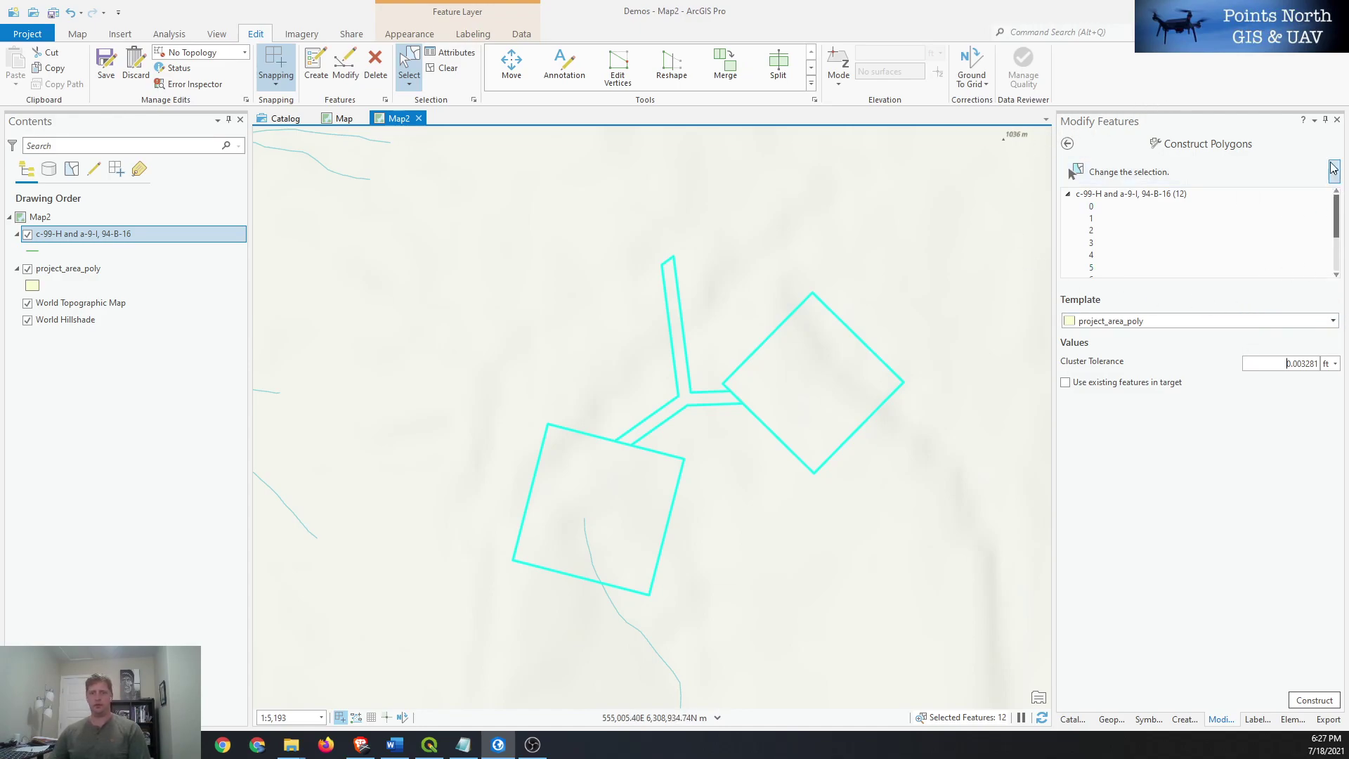
# Step: Construct three project_area_poly polygons from the selected lines and save all edits
pyautogui.click(1316, 700)
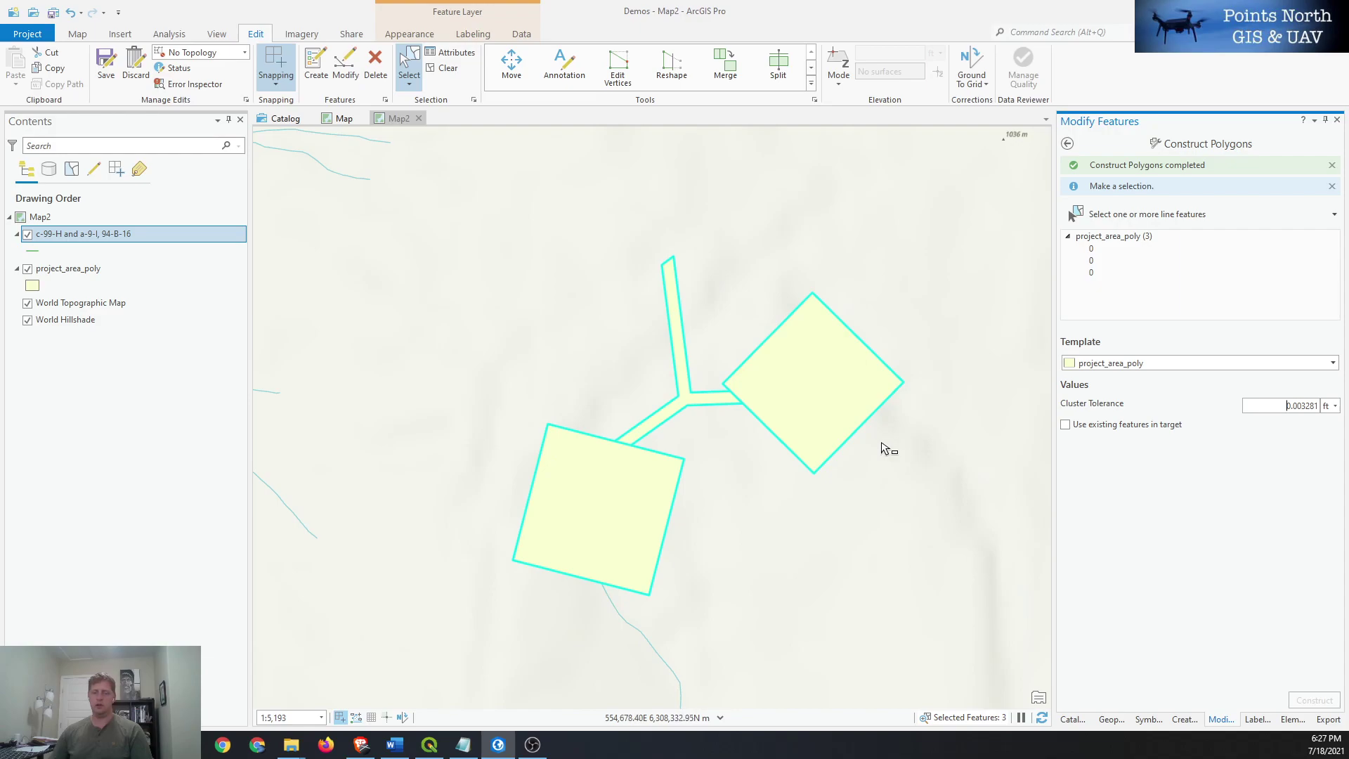
pyautogui.moveTo(752, 316); pyautogui.dragTo(722, 313)
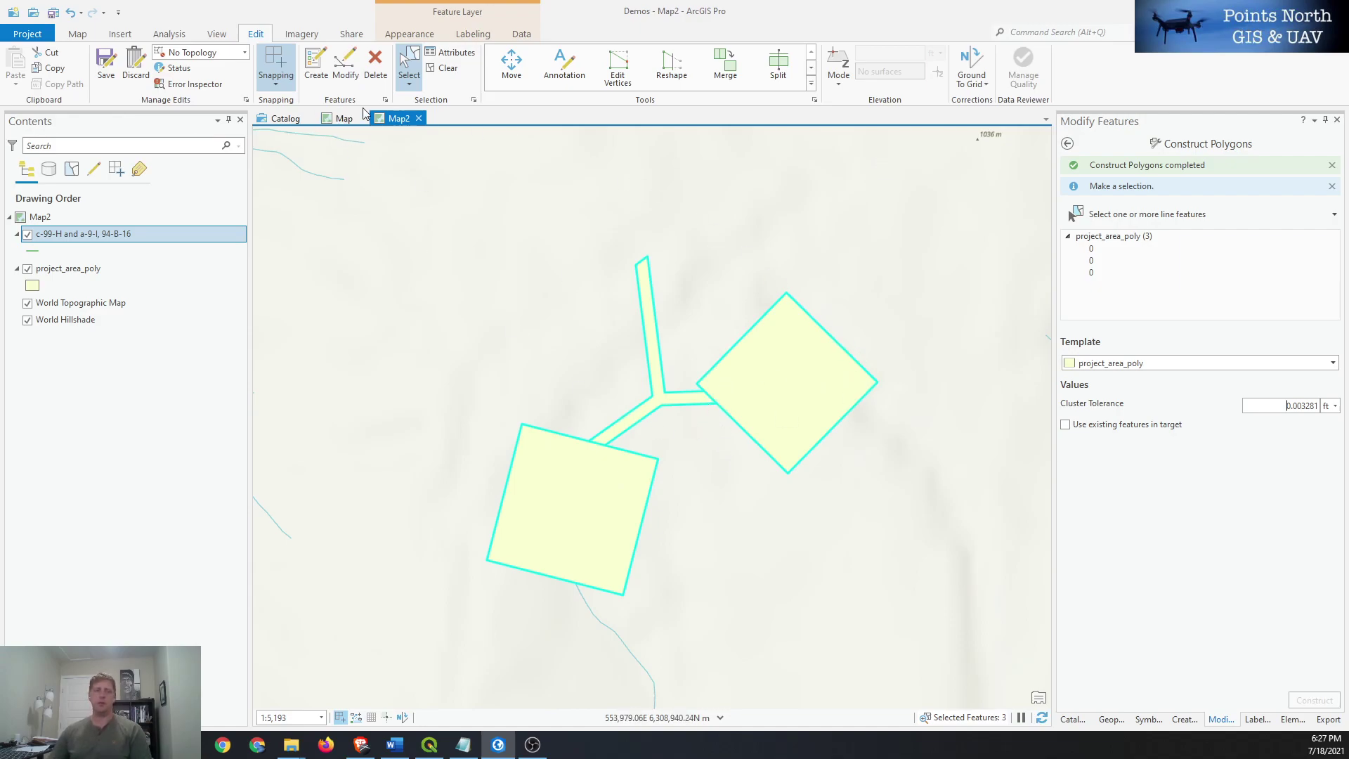
pyautogui.click(98, 84)
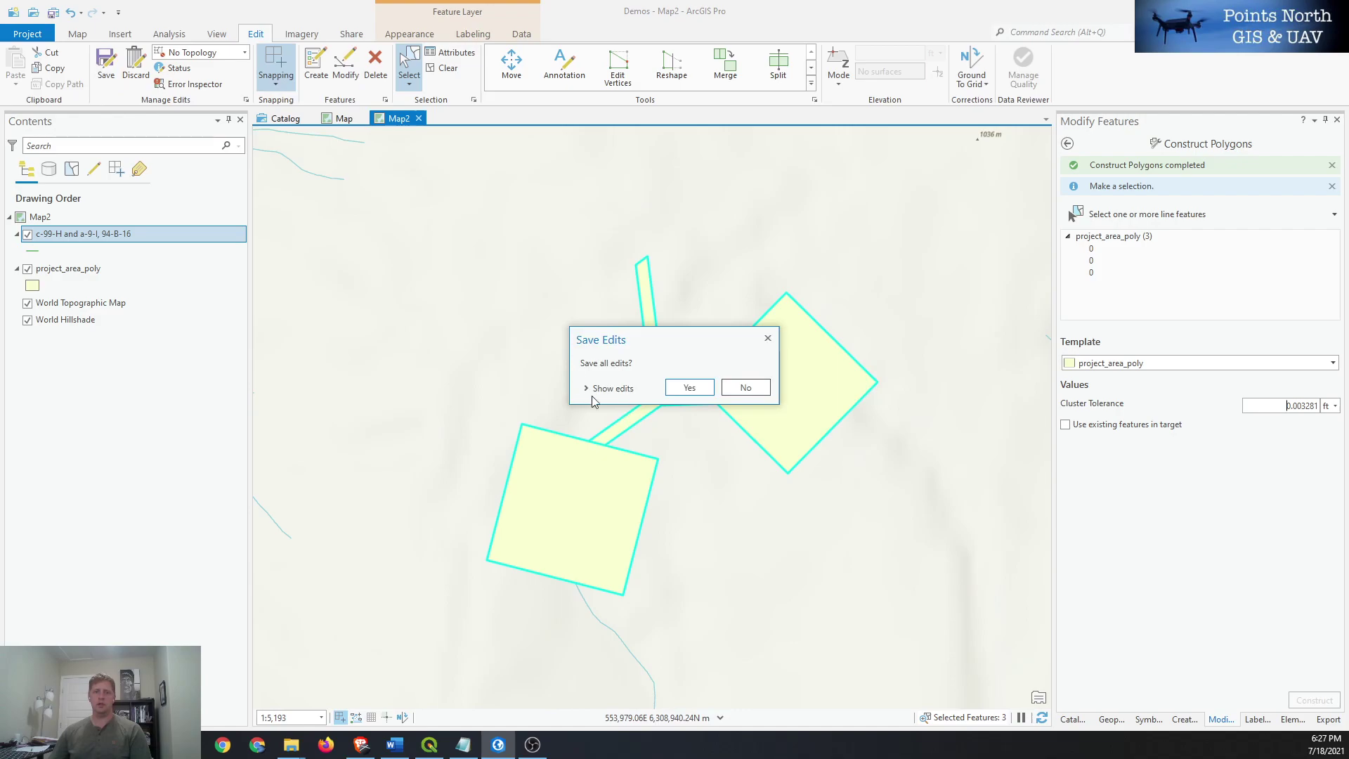
pyautogui.click(687, 387)
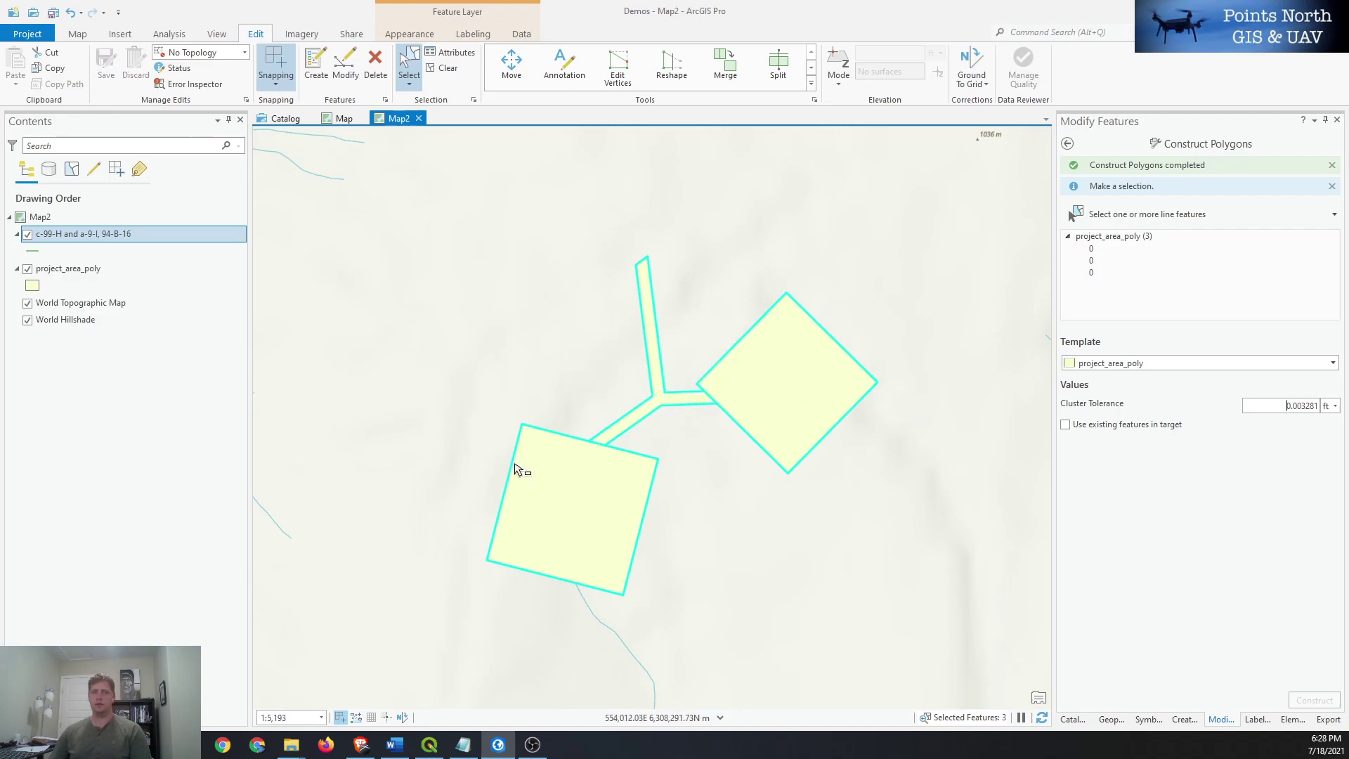
pyautogui.moveTo(629, 463); pyautogui.dragTo(685, 415)
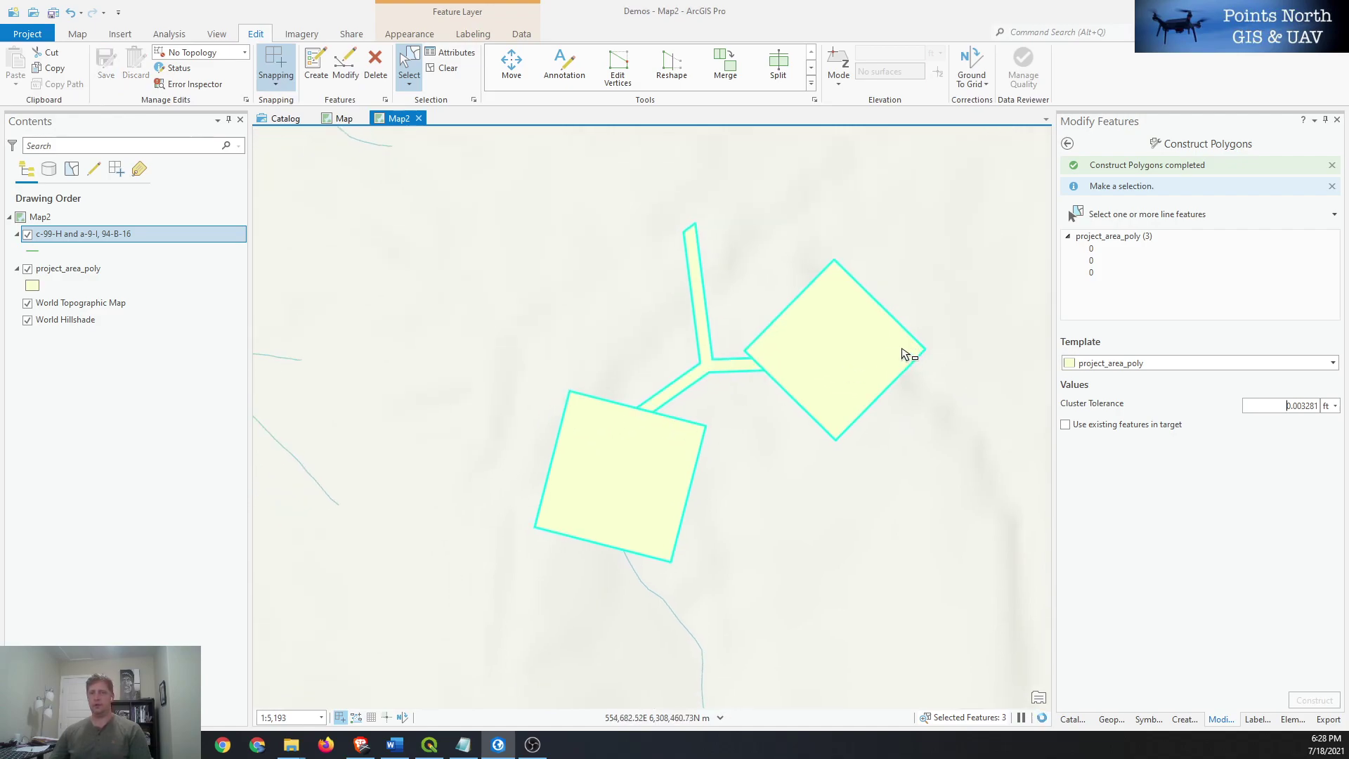
# Step: Remove the project_area_poly and c-99-H and a-9-I, 94-B-16 layers from Map2
pyautogui.click(111, 269)
pyautogui.keyDown('ctrl'); pyautogui.click(104, 237); pyautogui.keyUp('ctrl')
pyautogui.rightClick(104, 238)
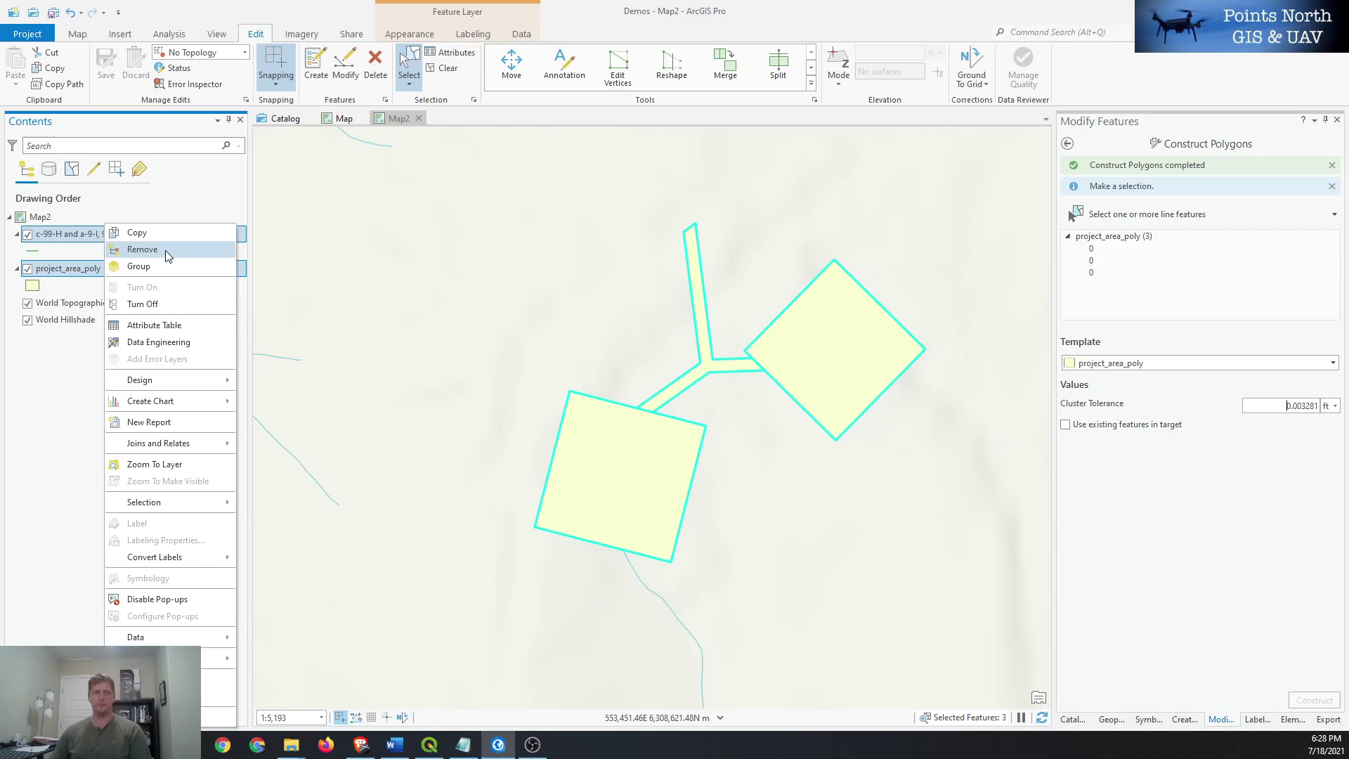
pyautogui.click(166, 250)
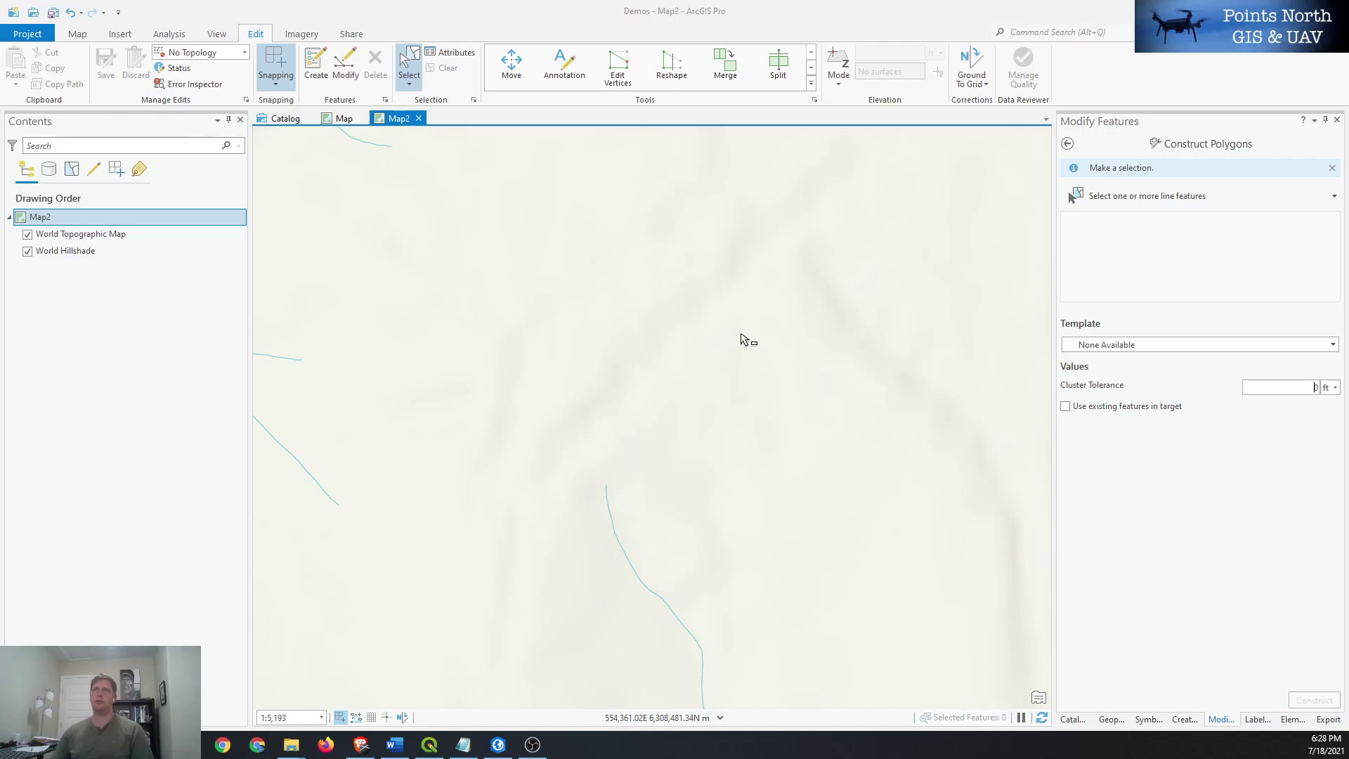
# Step: Drag project_area_poly.shp from Documents\ArcGIS\Projects\Demos onto Map2 to show its three filled polygons
pyautogui.hotkey('alt', 'Tab')
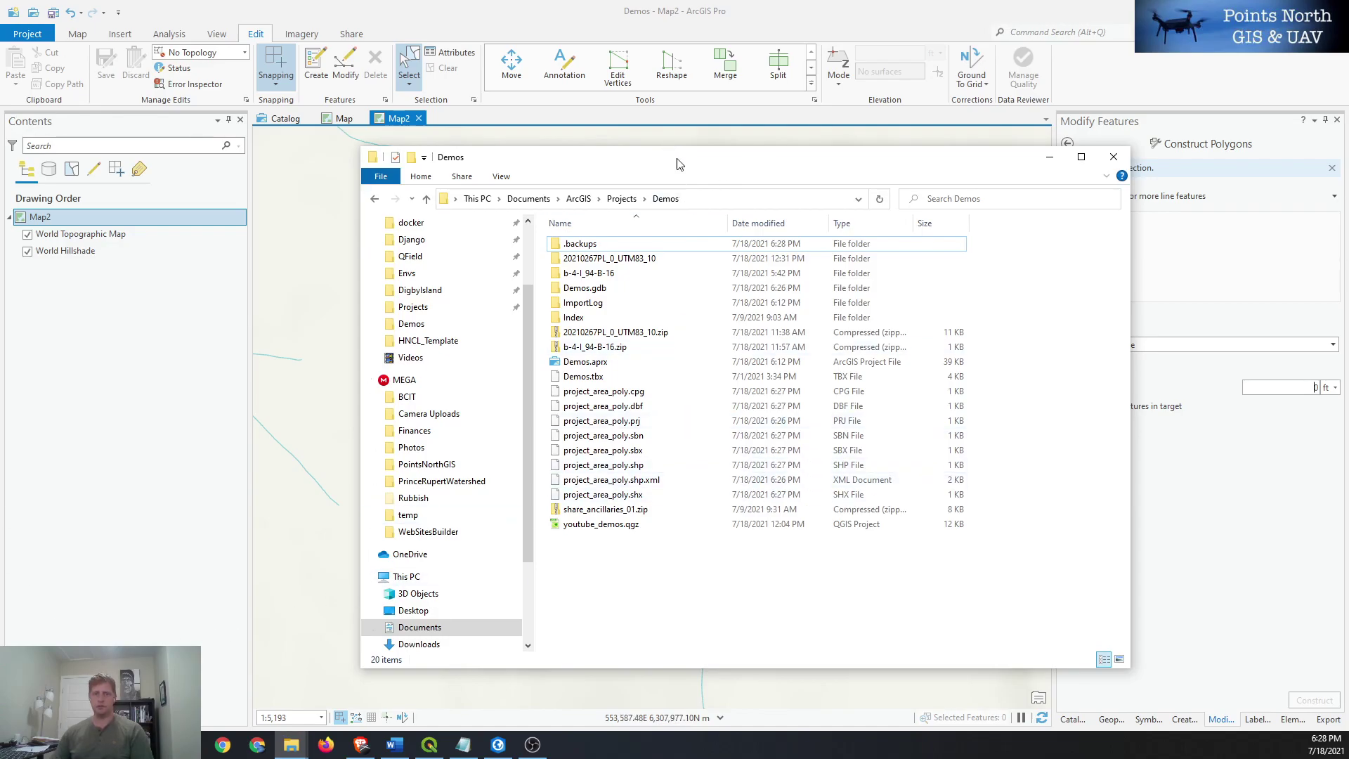
pyautogui.moveTo(678, 164); pyautogui.dragTo(644, 128)
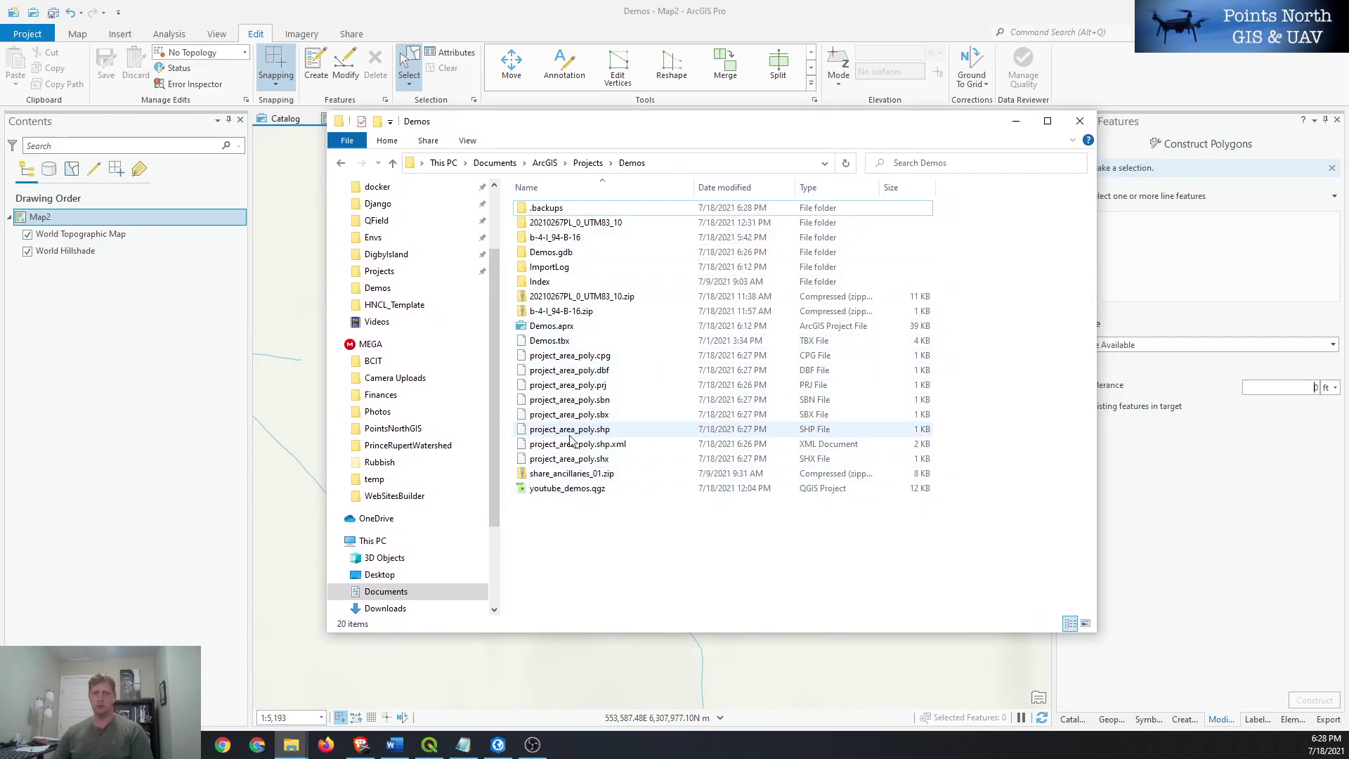
pyautogui.moveTo(571, 440); pyautogui.dragTo(288, 366)
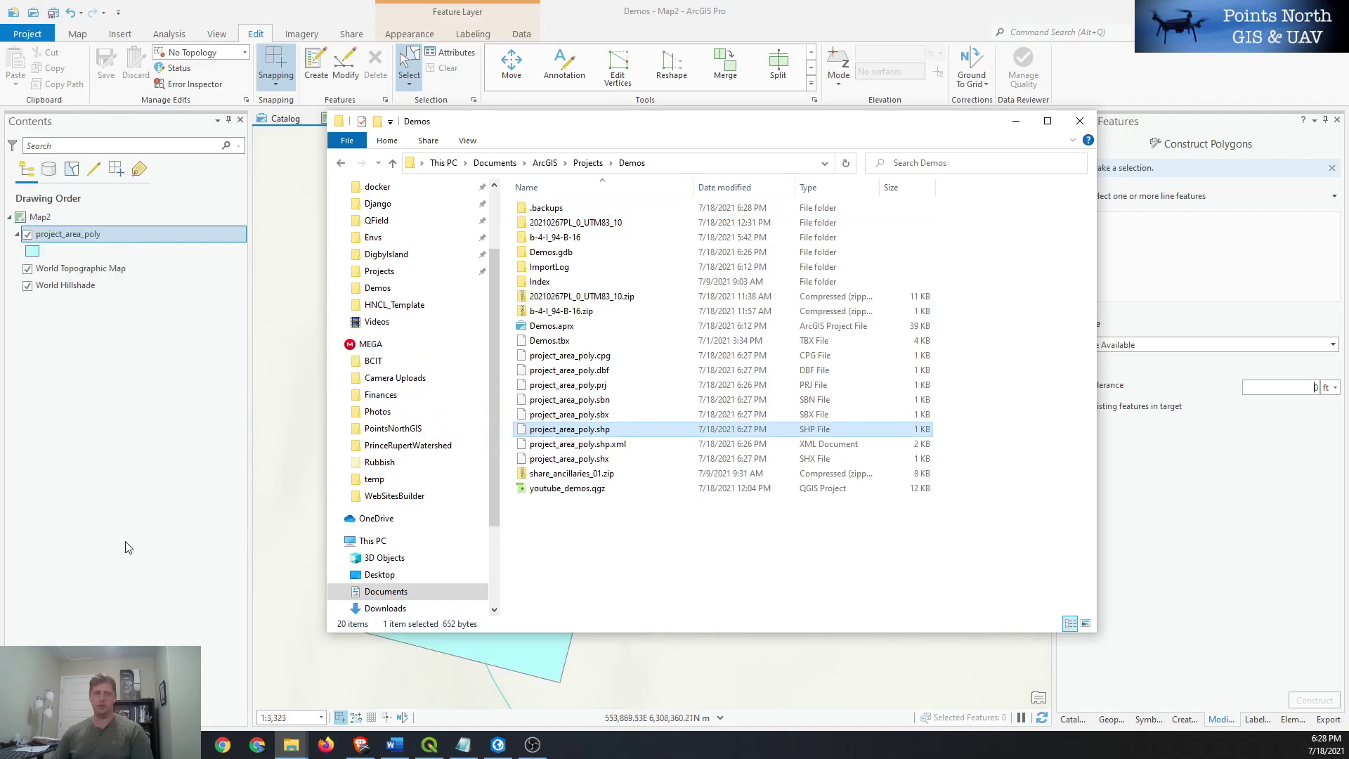
pyautogui.click(606, 42)
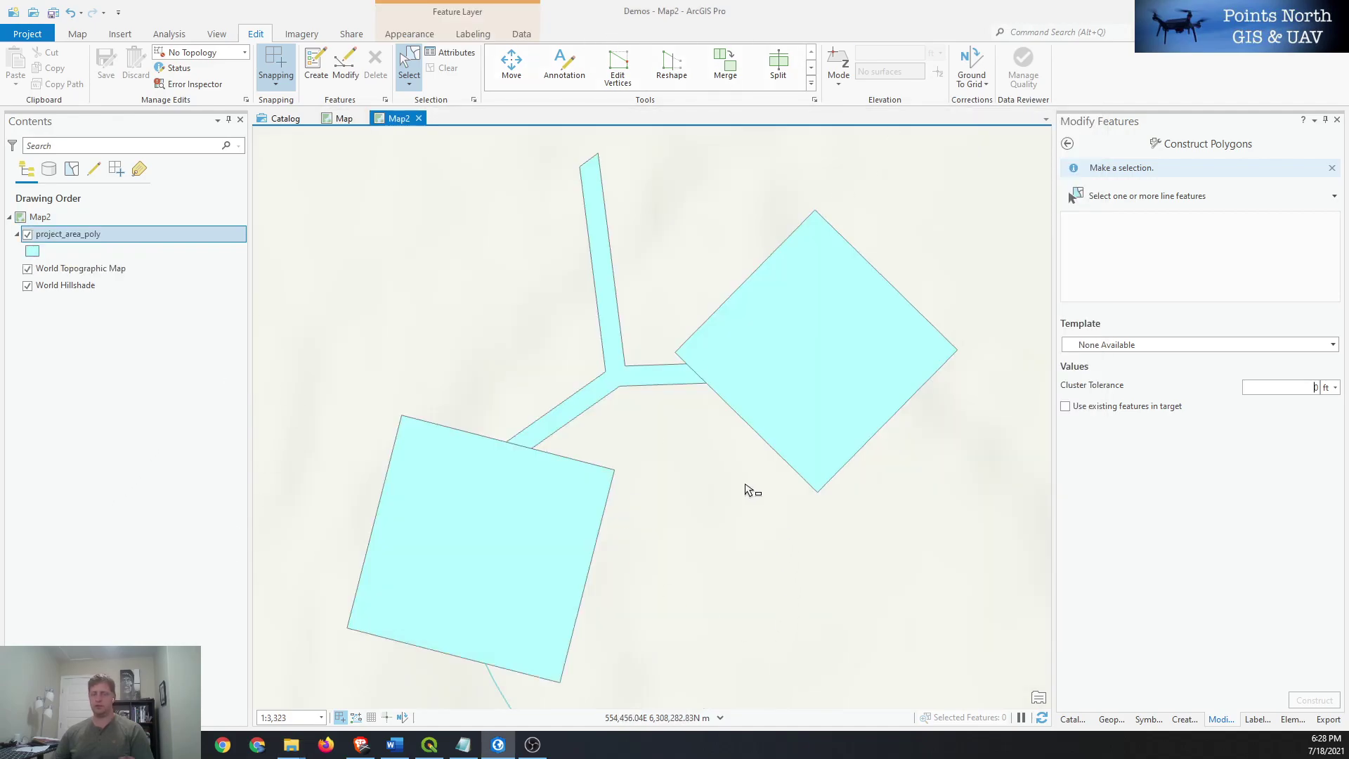